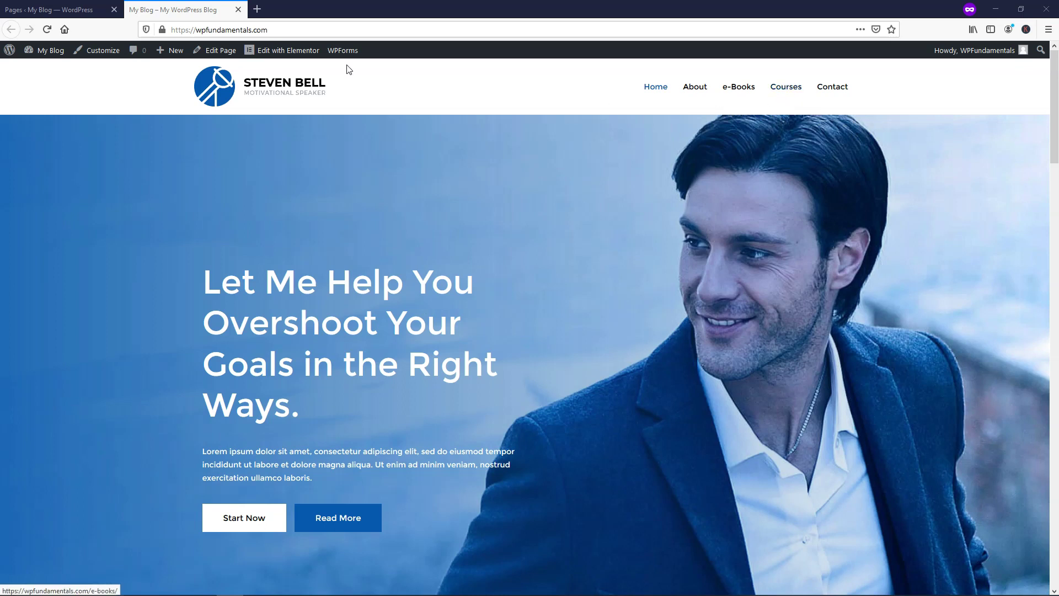
- Reload the live site's home page in the front-end tab
{"action": "left_click", "coordinate": [47, 29]}
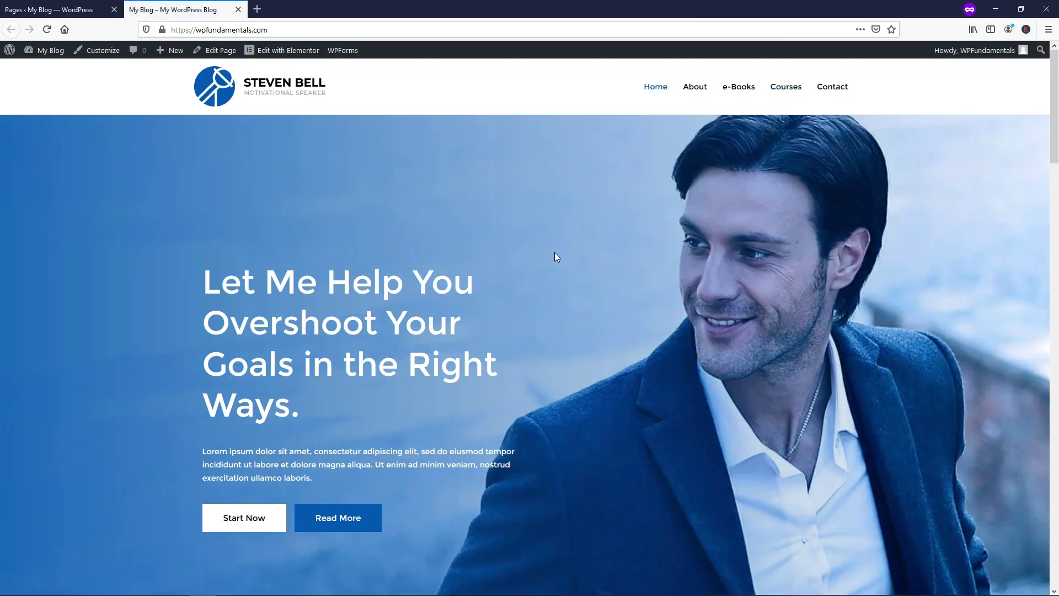
- Create and publish a new page titled 'Login', then return to the Pages list
{"action": "left_click", "coordinate": [72, 12]}
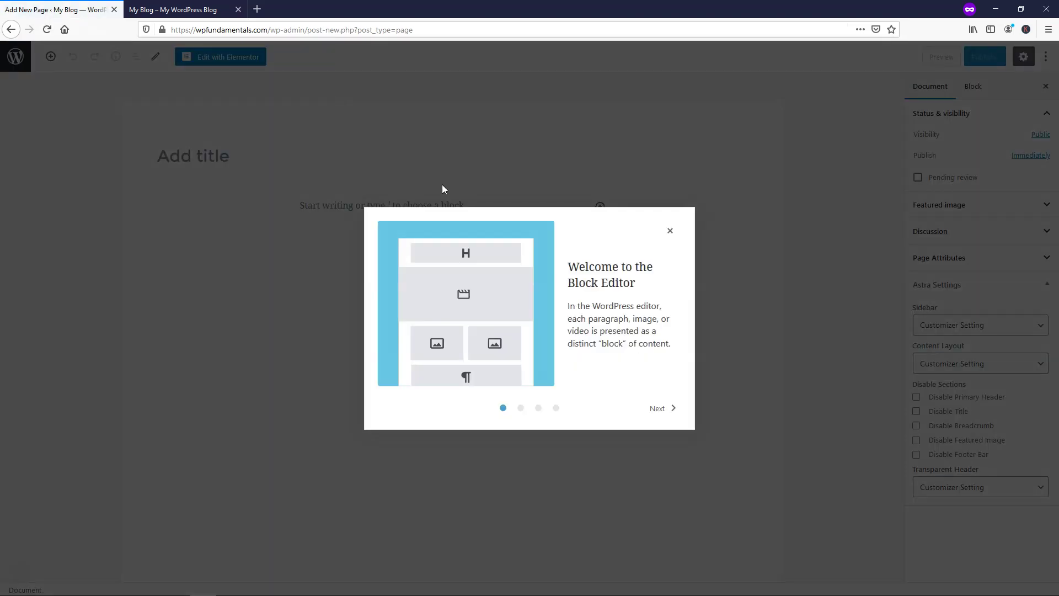
{"action": "left_click_drag", "start_coordinate": [711, 393], "coordinate": [556, 262]}
{"action": "left_click", "coordinate": [284, 152]}
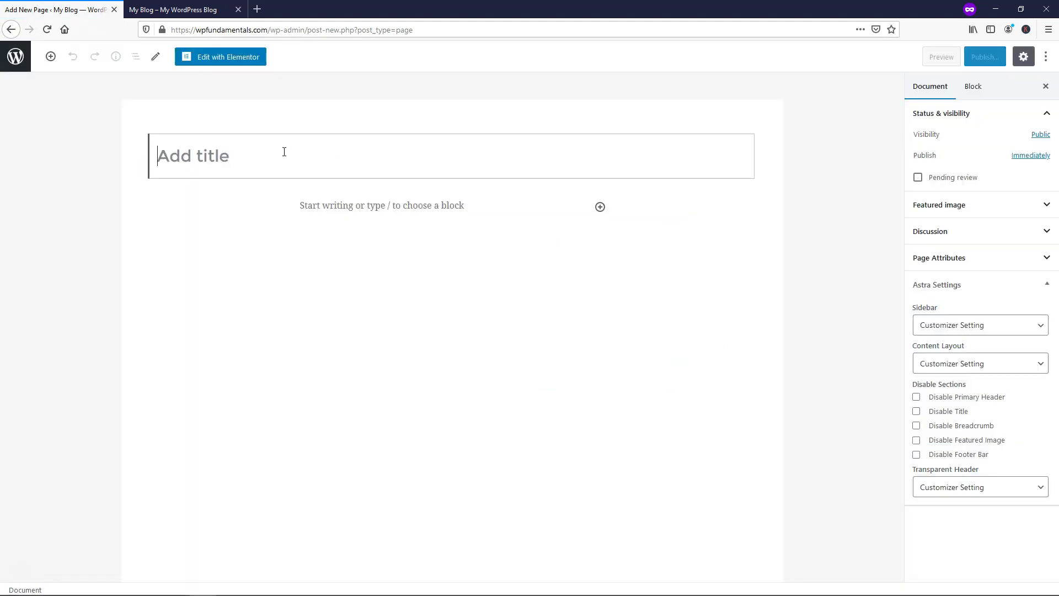
{"action": "type", "text": "Login"}
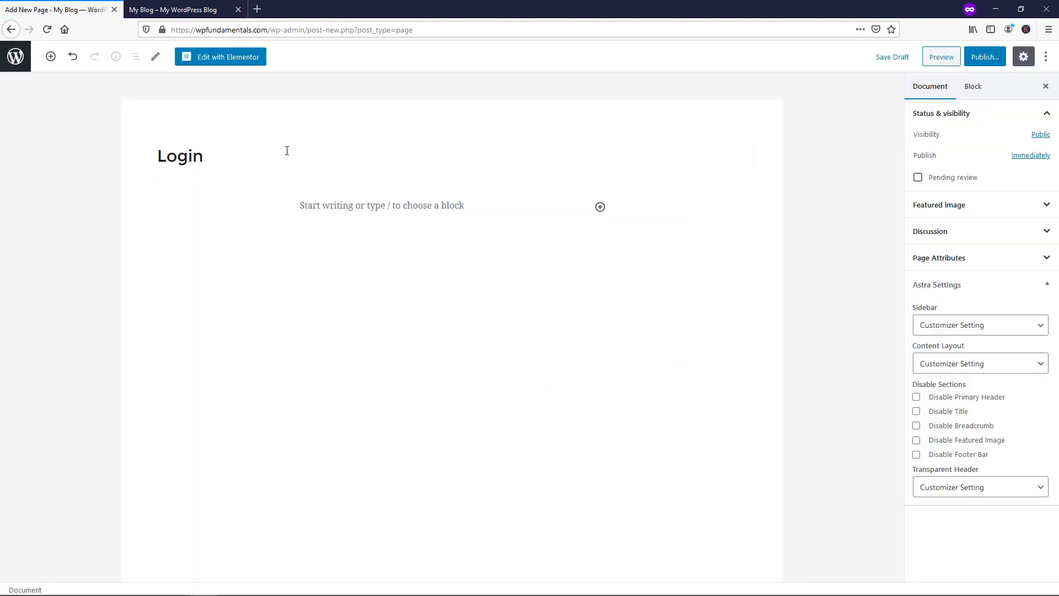
{"action": "left_click", "coordinate": [985, 57]}
{"action": "left_click", "coordinate": [978, 57]}
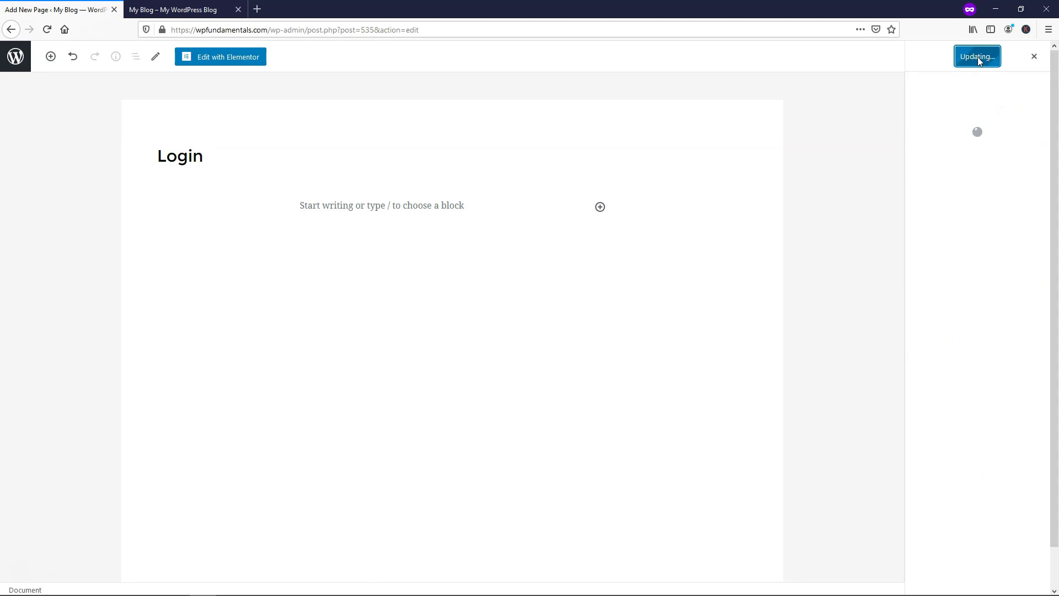
{"action": "left_click", "coordinate": [13, 57]}
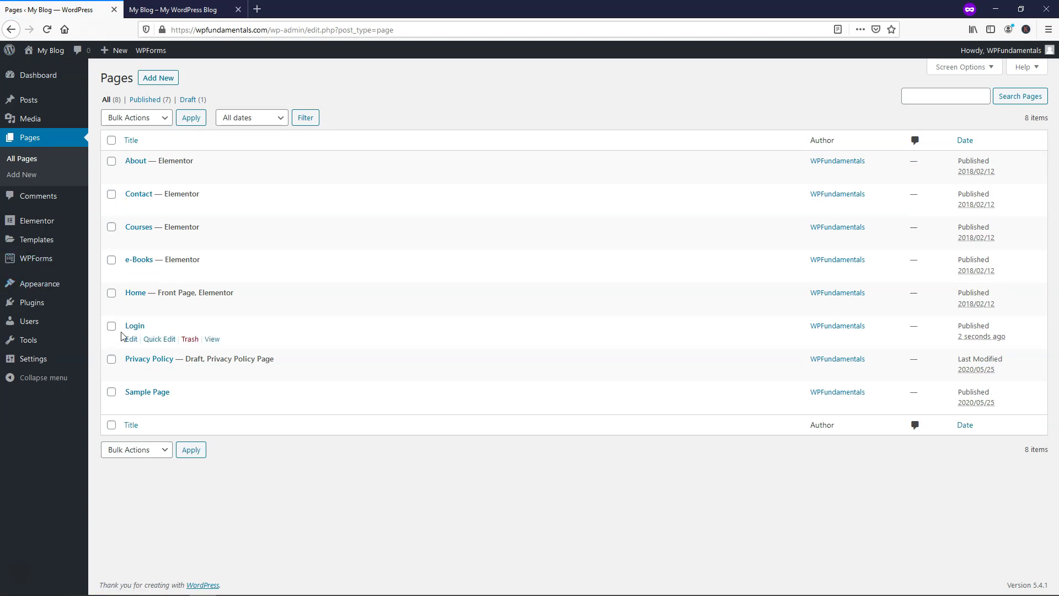
- Remove Courses from the main menu, add the Login page, and save the menu
{"action": "mouse_move", "coordinate": [55, 285]}
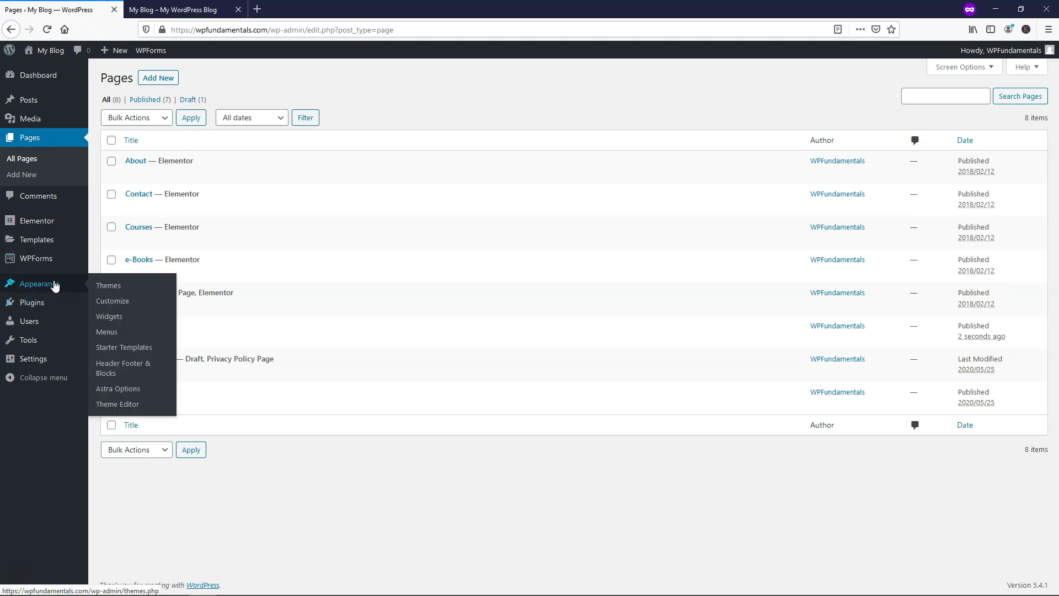
{"action": "left_click", "coordinate": [108, 332]}
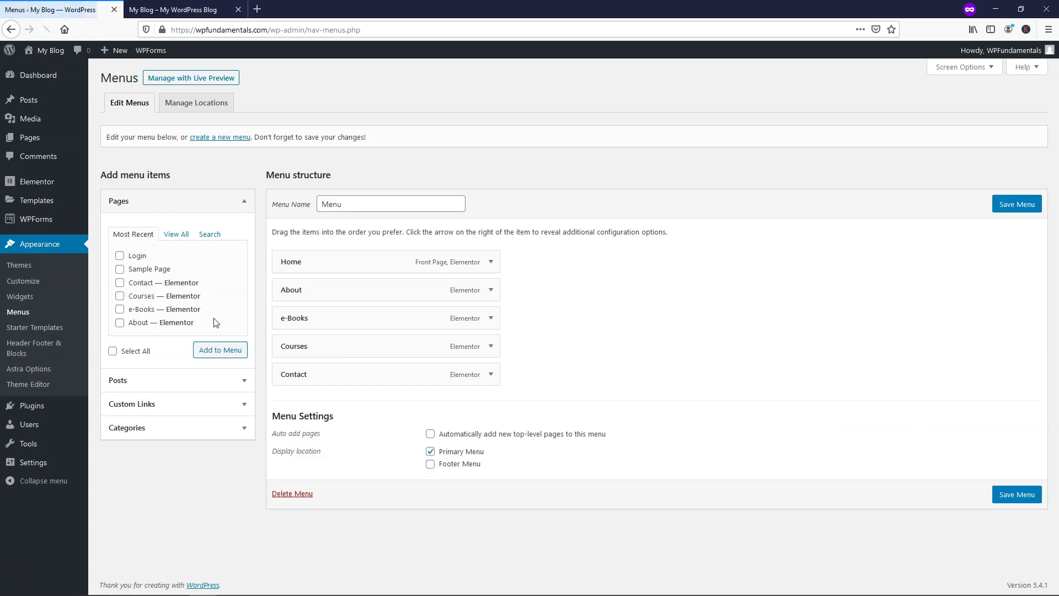
{"action": "left_click", "coordinate": [490, 347]}
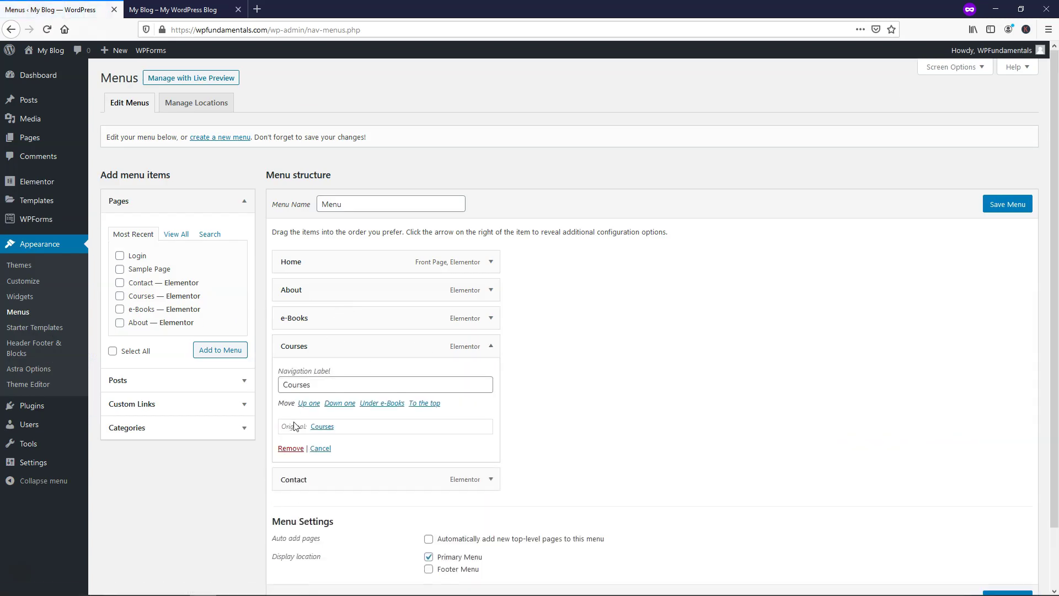
{"action": "left_click", "coordinate": [291, 449]}
{"action": "left_click", "coordinate": [120, 257]}
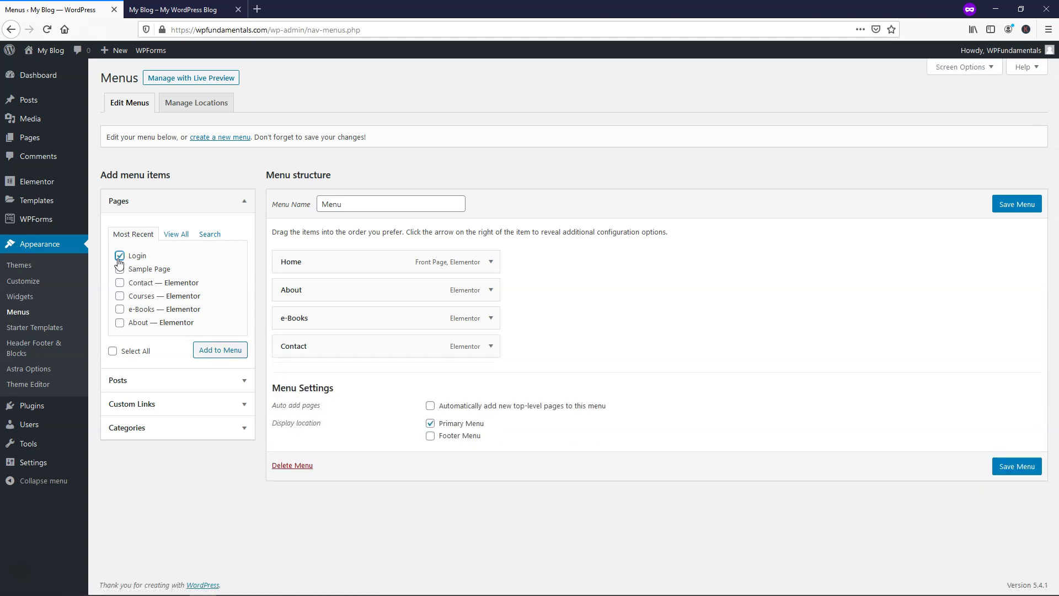
{"action": "left_click", "coordinate": [223, 350]}
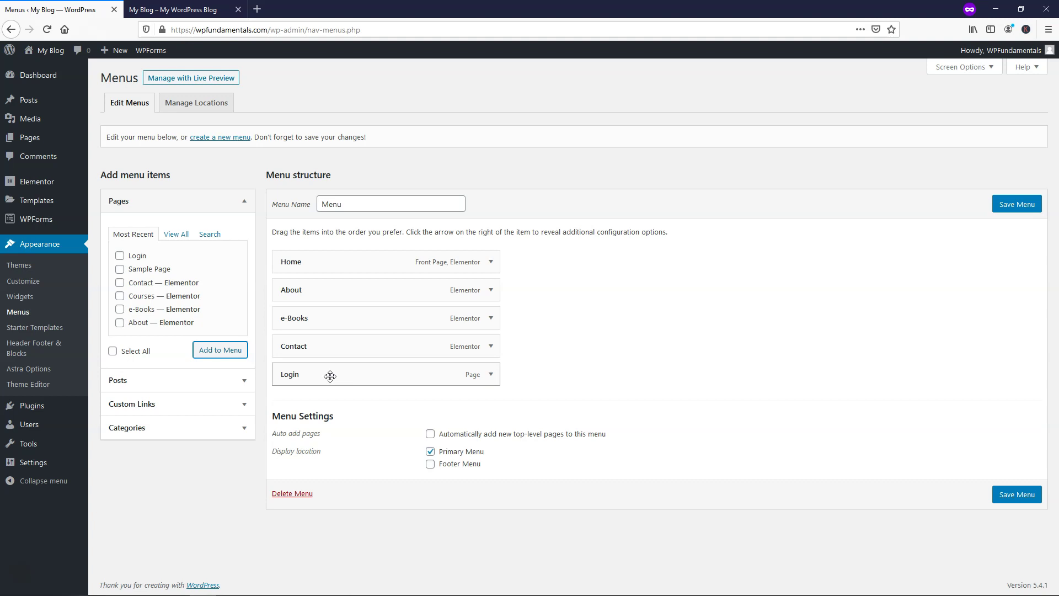
{"action": "left_click", "coordinate": [1007, 494]}
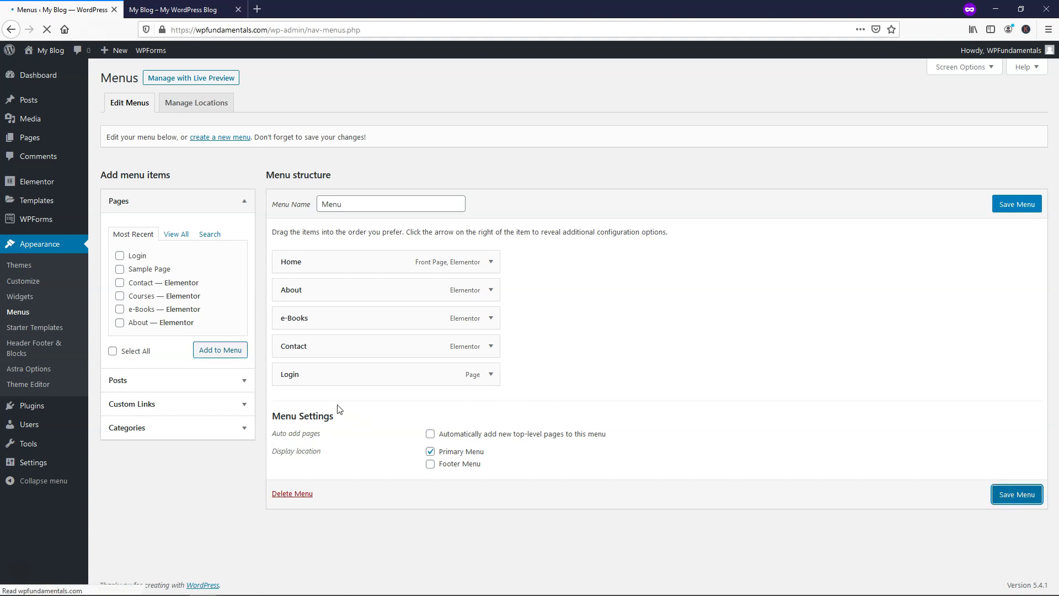
- Reload the live site to confirm the updated menu, then return to the admin
{"action": "left_click", "coordinate": [176, 9]}
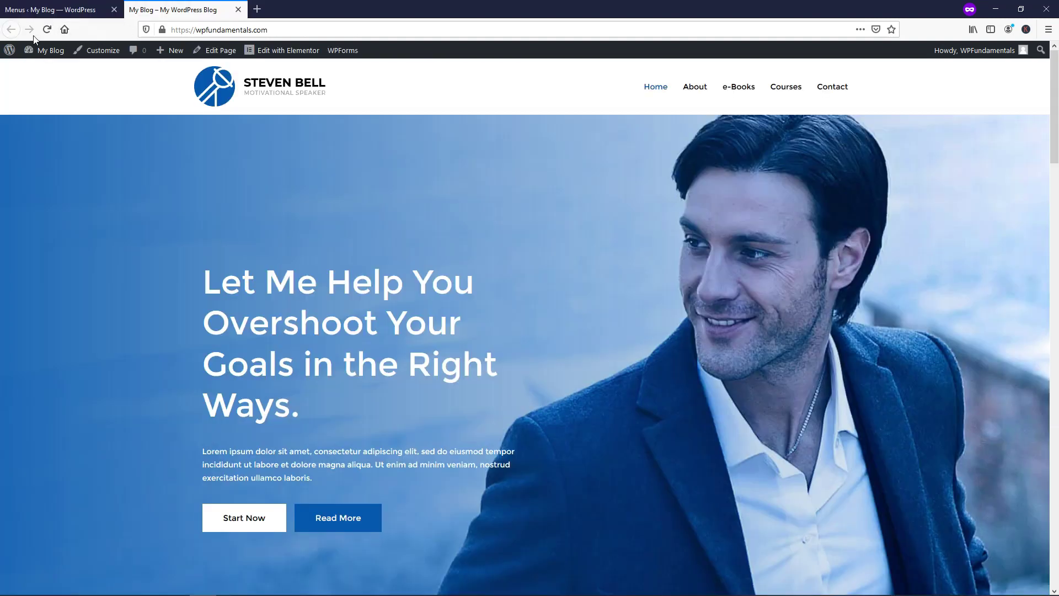
{"action": "left_click", "coordinate": [46, 29]}
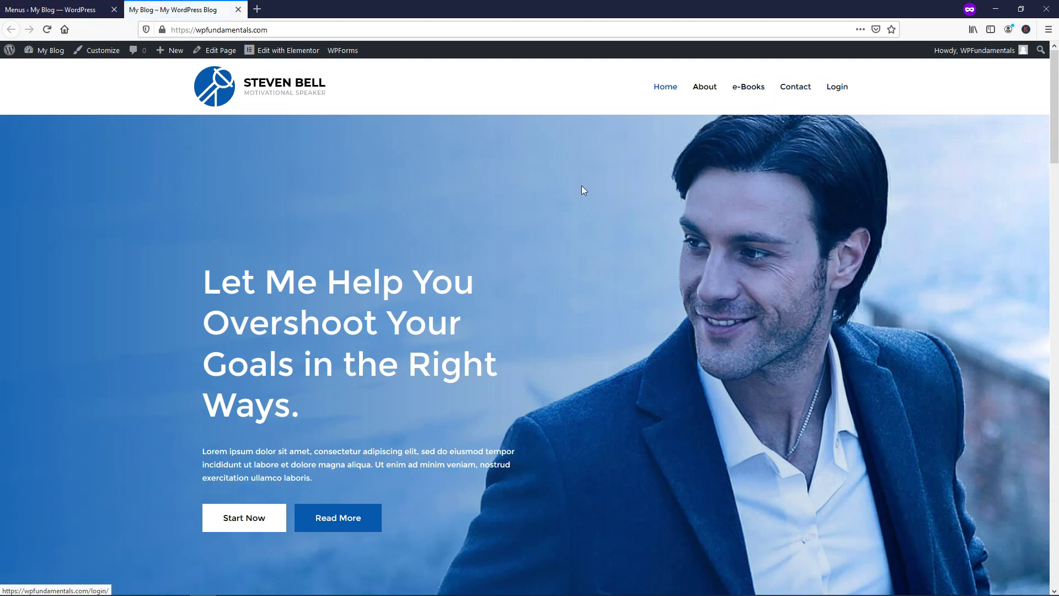
{"action": "left_click", "coordinate": [53, 9]}
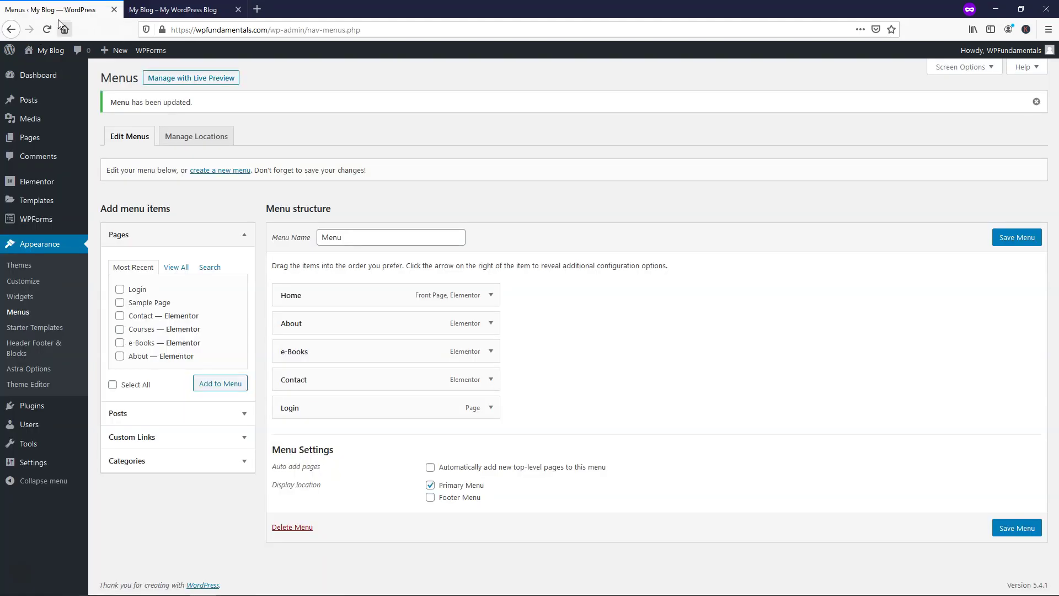
- Open the Login page from the Pages list in the Elementor editor
{"action": "left_click", "coordinate": [53, 137]}
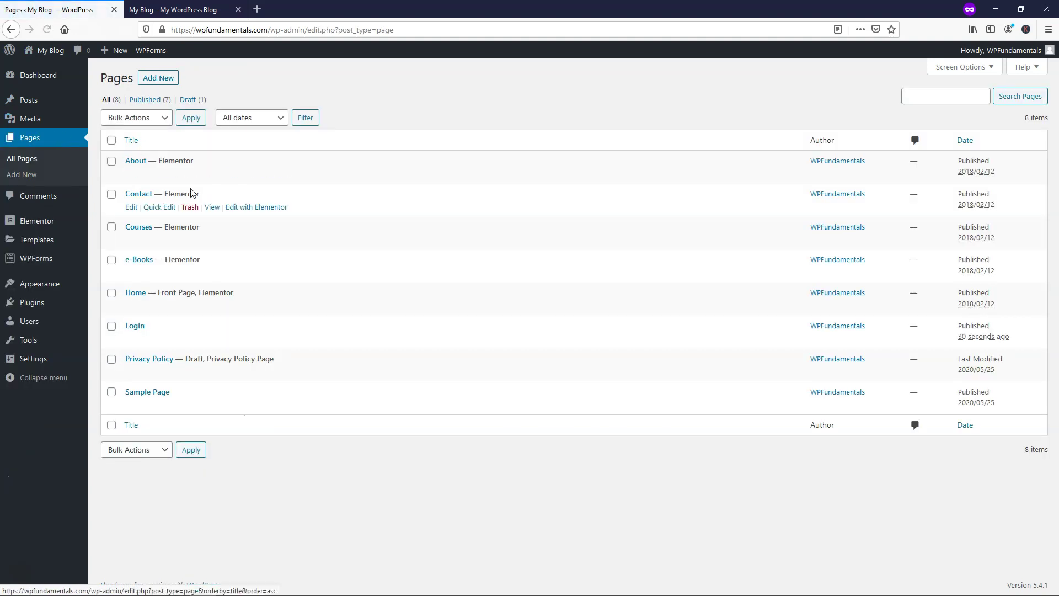
{"action": "left_click", "coordinate": [132, 339]}
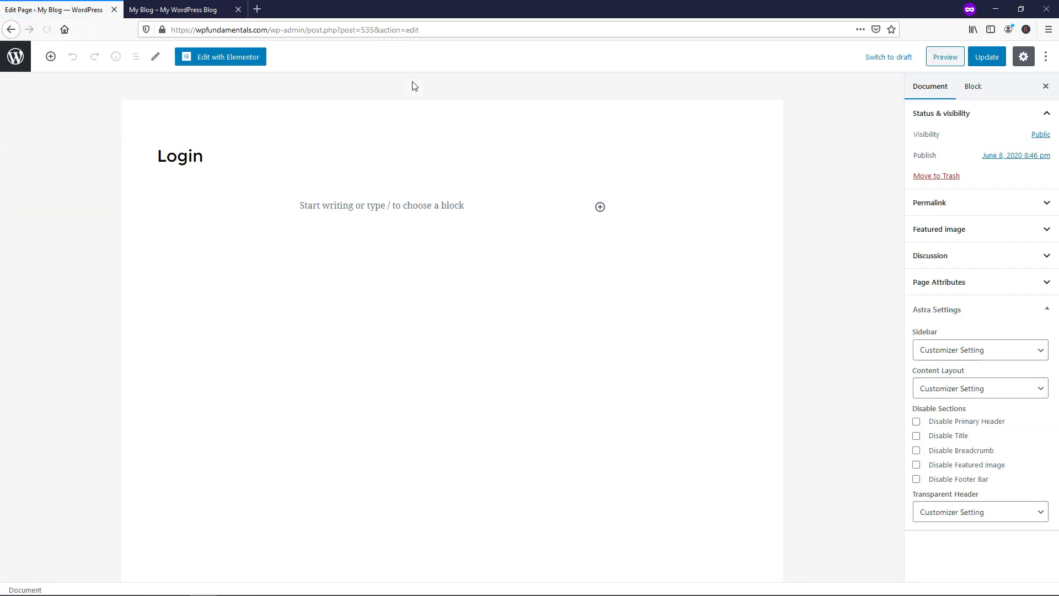
{"action": "left_click", "coordinate": [242, 63]}
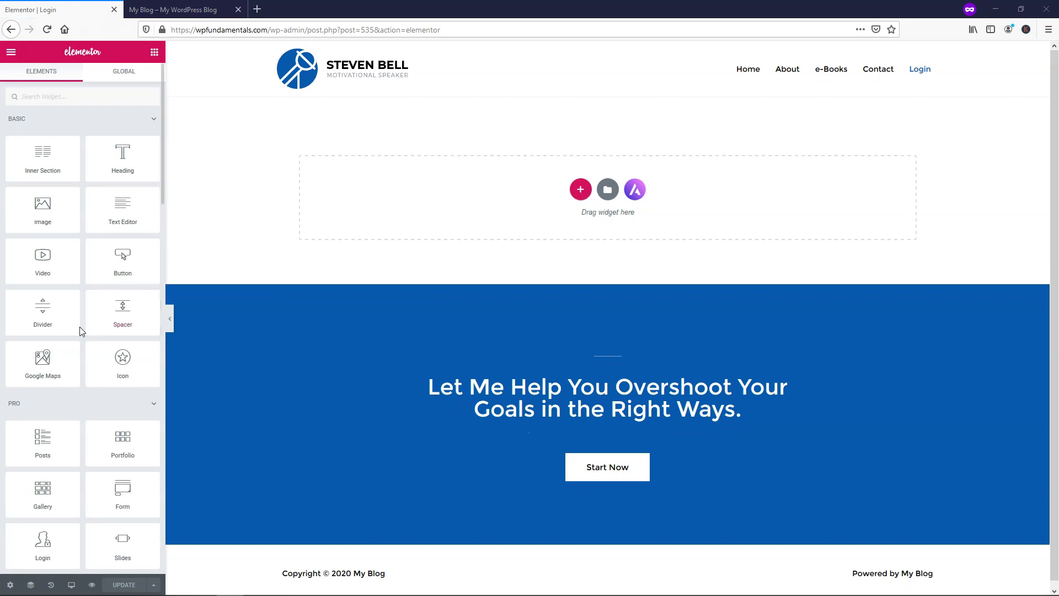
- Set the Login page's layout to Elementor Canvas and save the change
{"action": "left_click", "coordinate": [11, 585]}
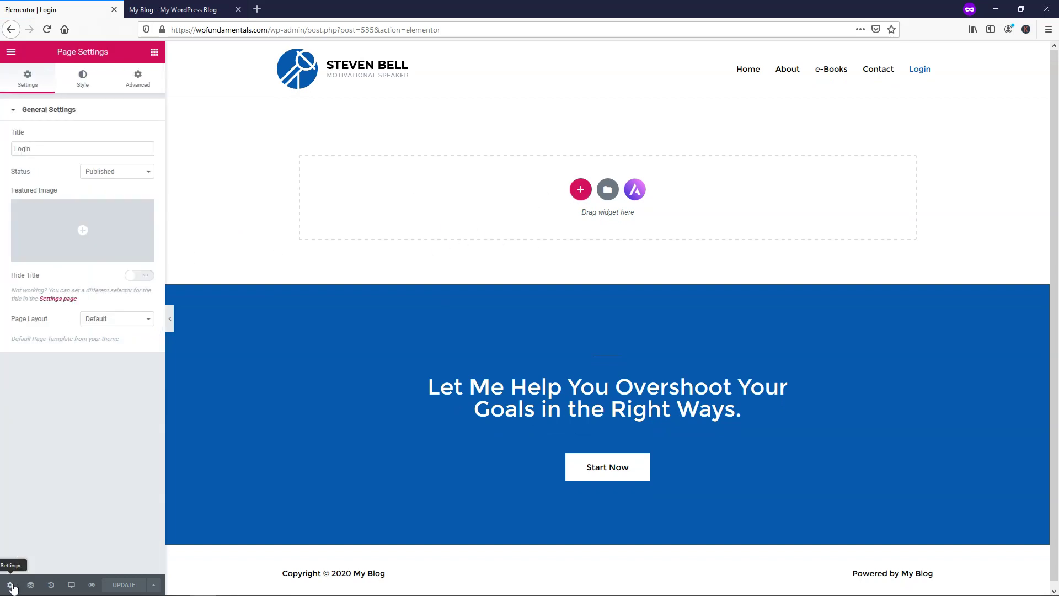
{"action": "left_click", "coordinate": [113, 321]}
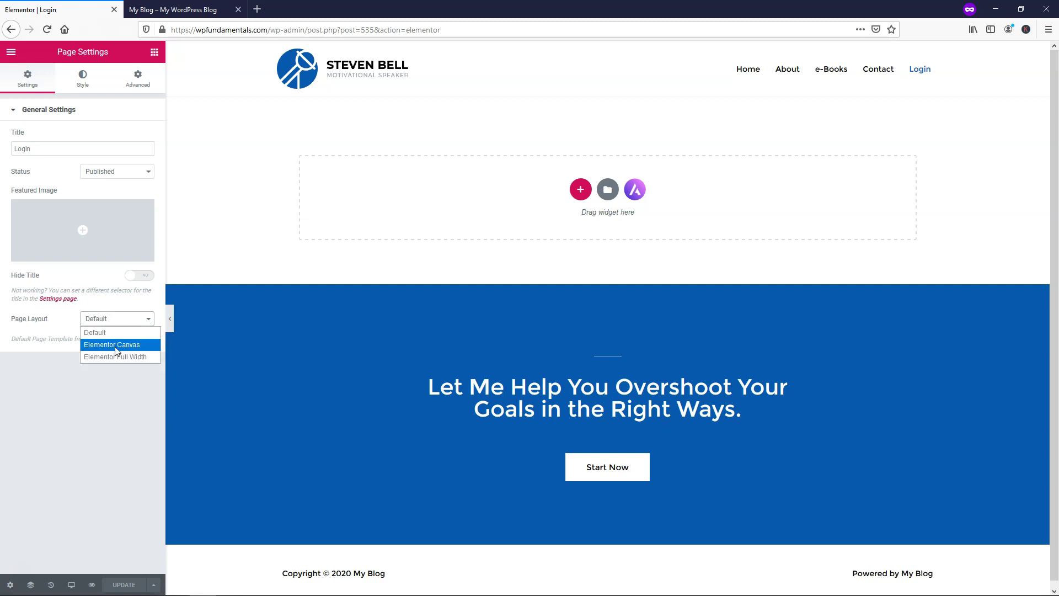
{"action": "left_click", "coordinate": [116, 345]}
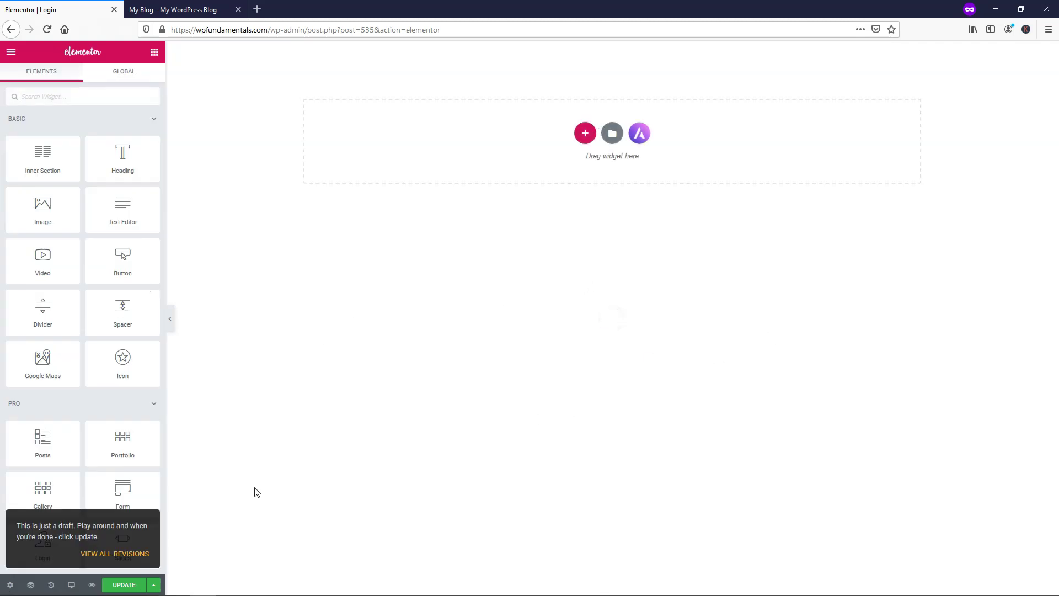
{"action": "left_click", "coordinate": [136, 583]}
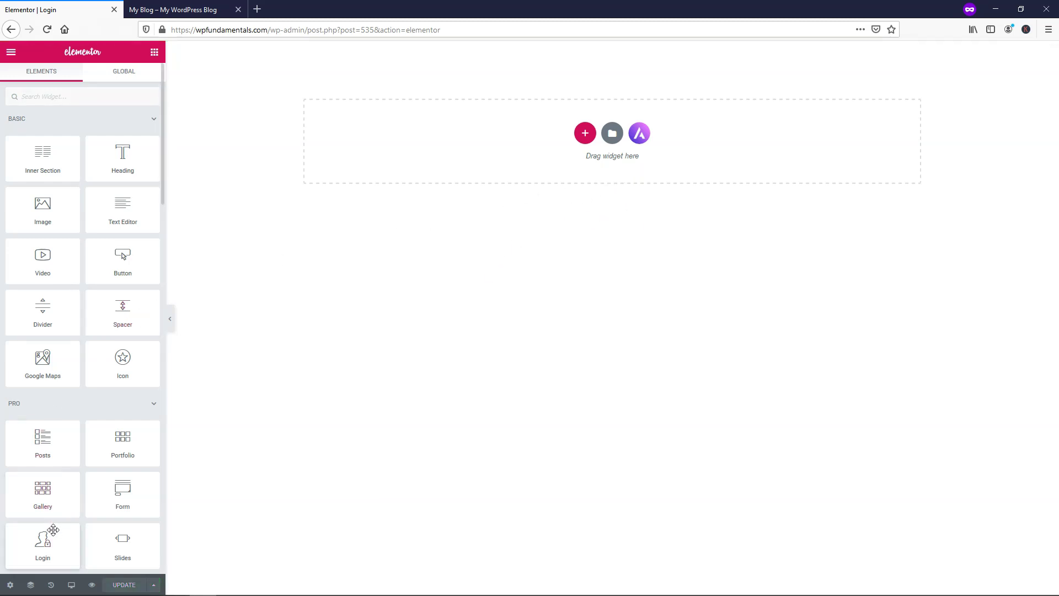
- Drop a Login widget on the page, keep field labels shown, and set Input Size to Medium
{"action": "left_click_drag", "start_coordinate": [54, 537], "coordinate": [556, 128]}
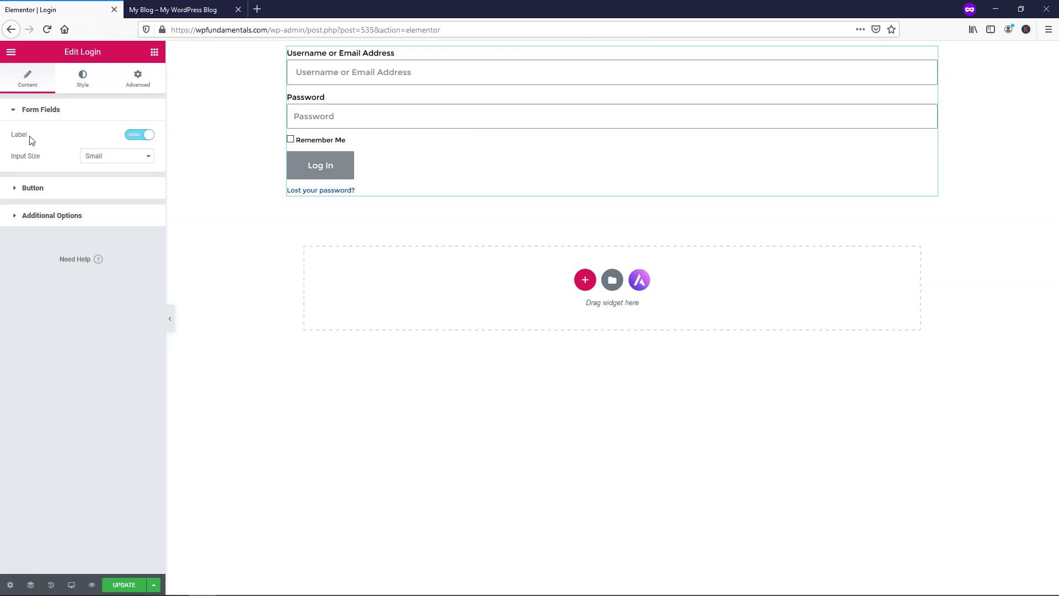
{"action": "left_click", "coordinate": [135, 138]}
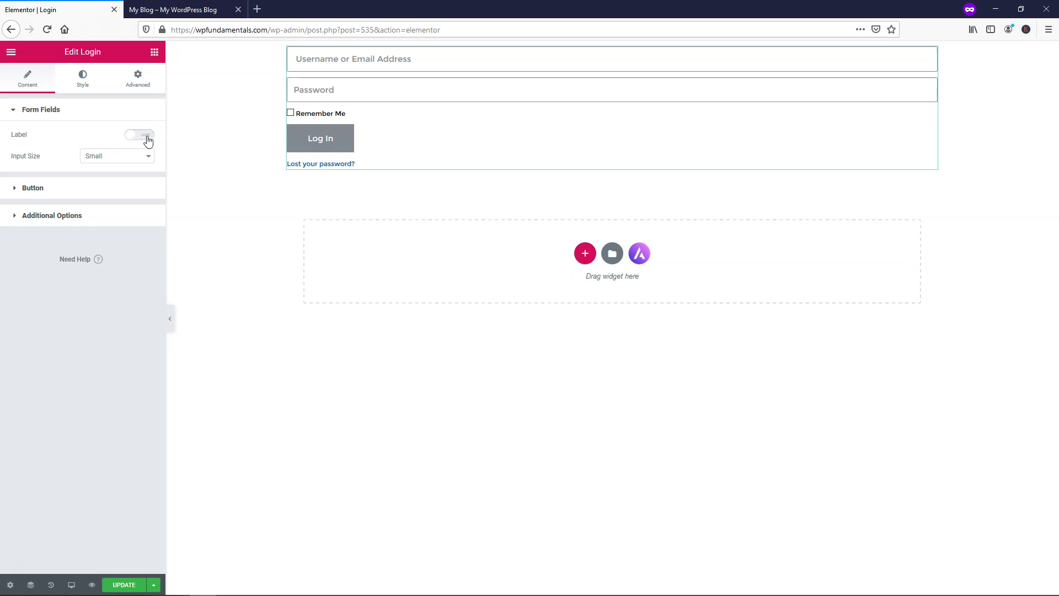
{"action": "left_click", "coordinate": [148, 137]}
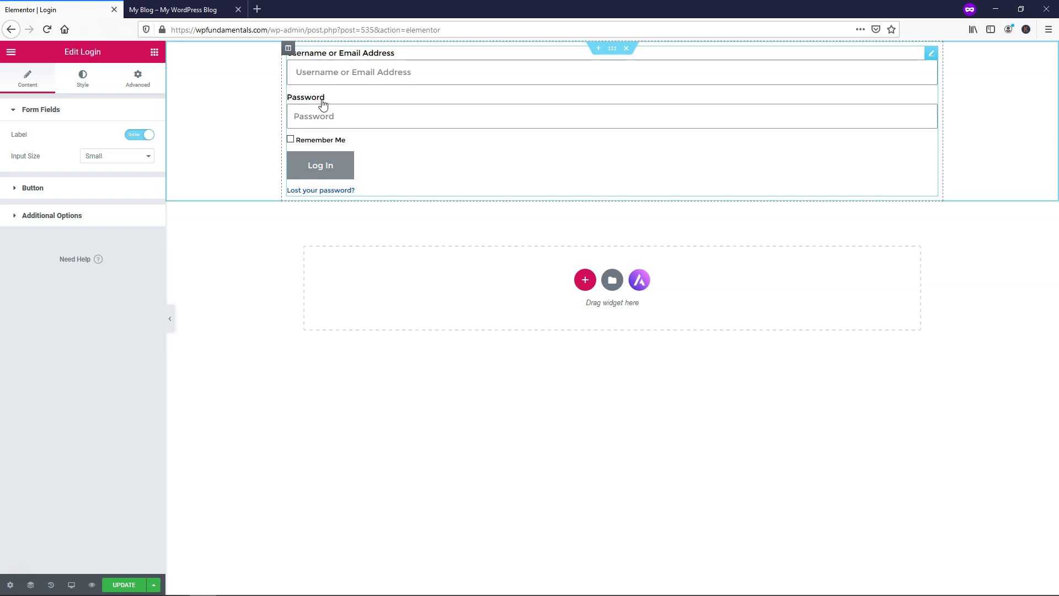
{"action": "left_click", "coordinate": [117, 157]}
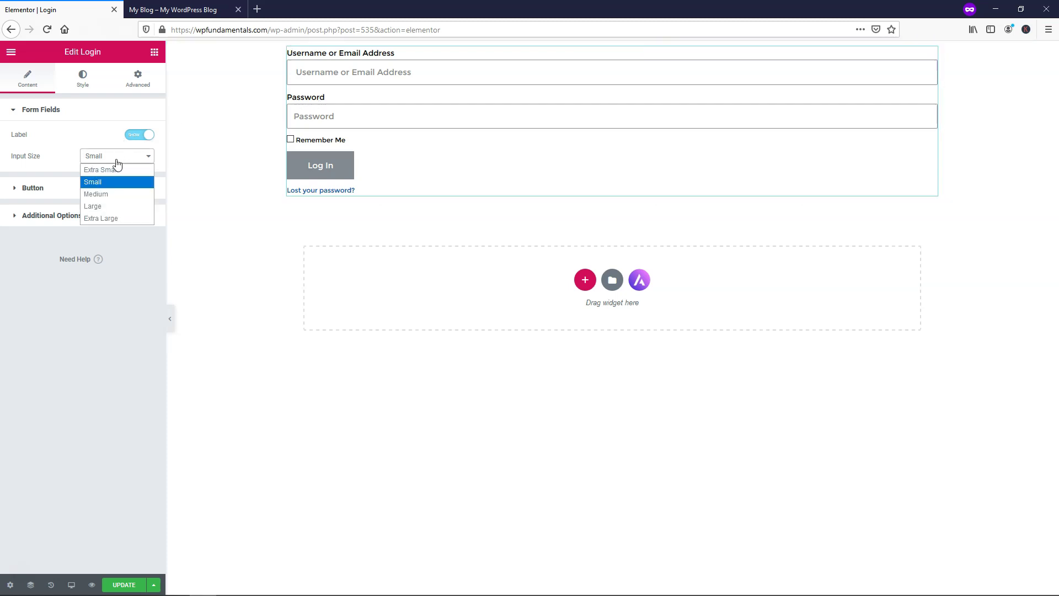
{"action": "left_click", "coordinate": [112, 195]}
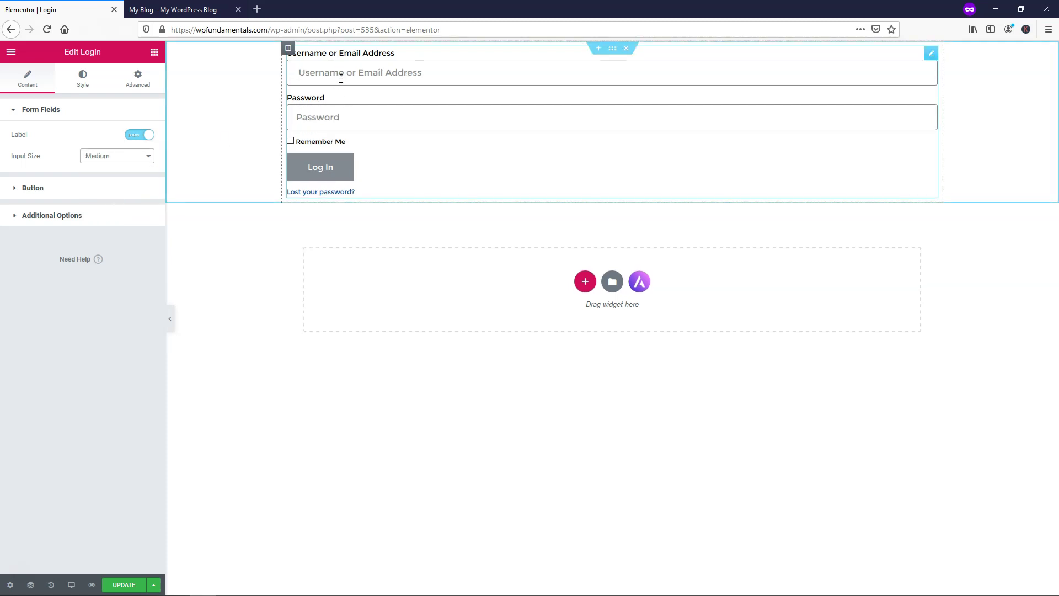
{"action": "left_click", "coordinate": [116, 157]}
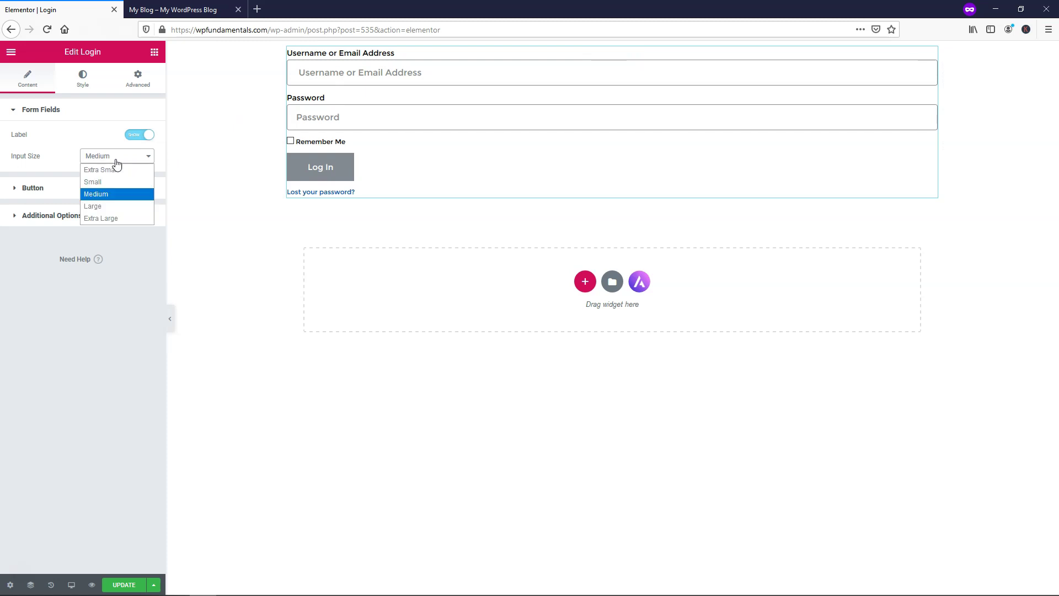
{"action": "left_click", "coordinate": [117, 194]}
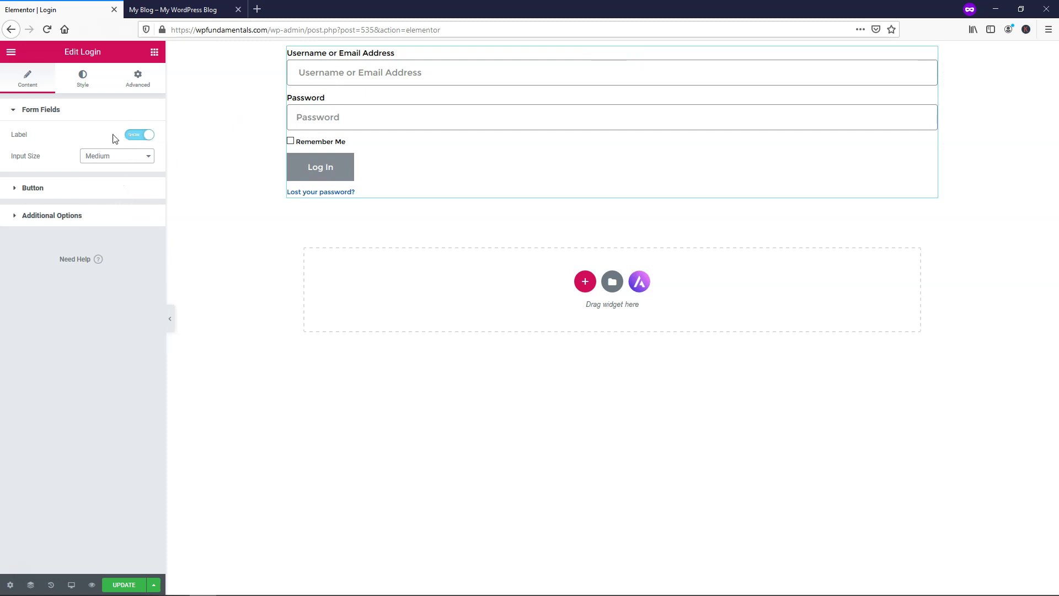
- Make the Log In button Medium size and left-aligned
{"action": "left_click", "coordinate": [54, 190]}
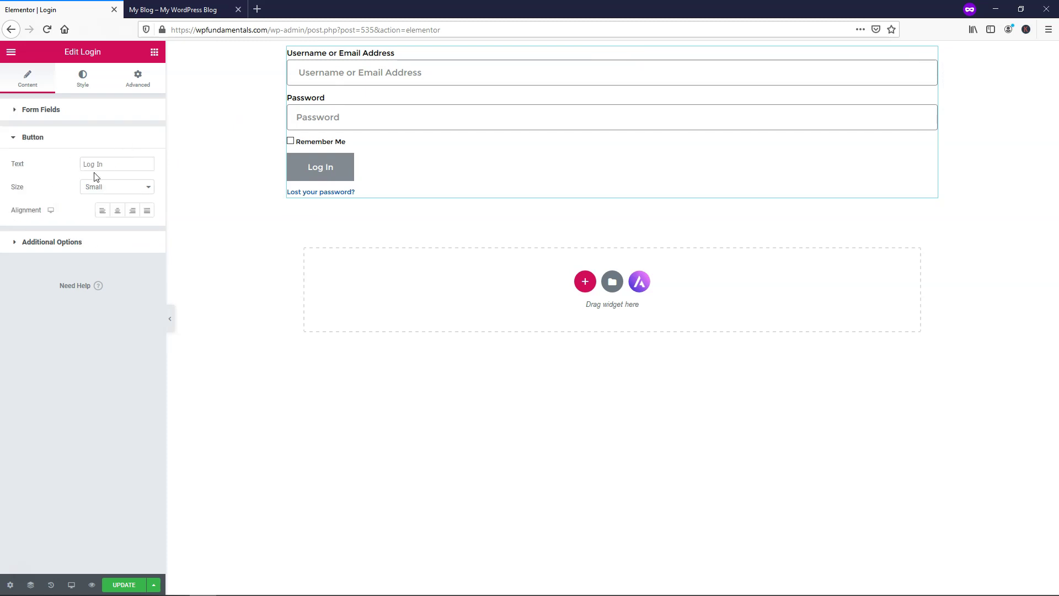
{"action": "left_click", "coordinate": [116, 188]}
{"action": "left_click", "coordinate": [118, 225]}
{"action": "left_click", "coordinate": [118, 210]}
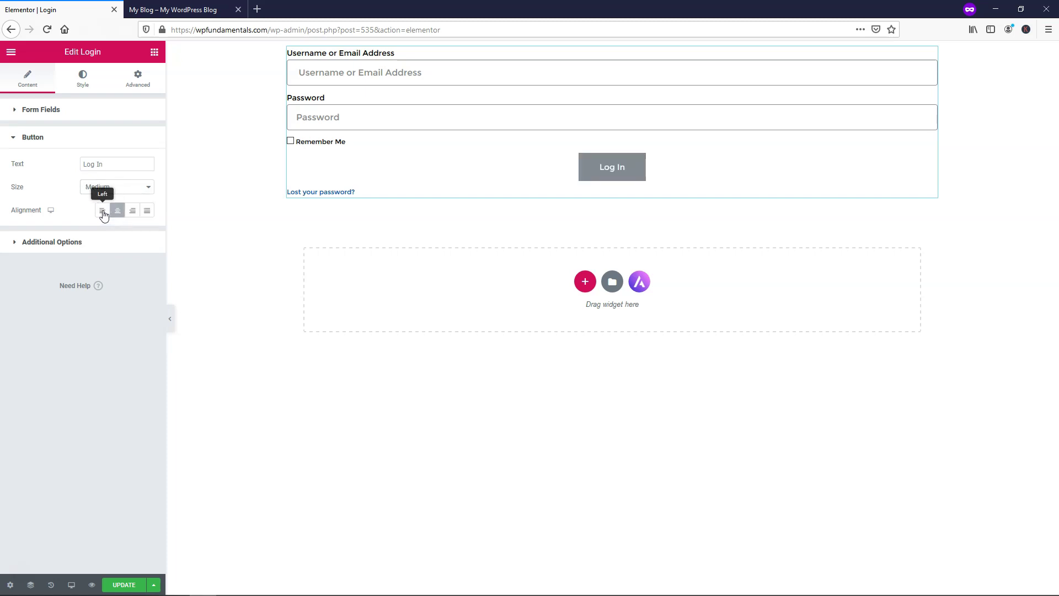
{"action": "left_click", "coordinate": [103, 211]}
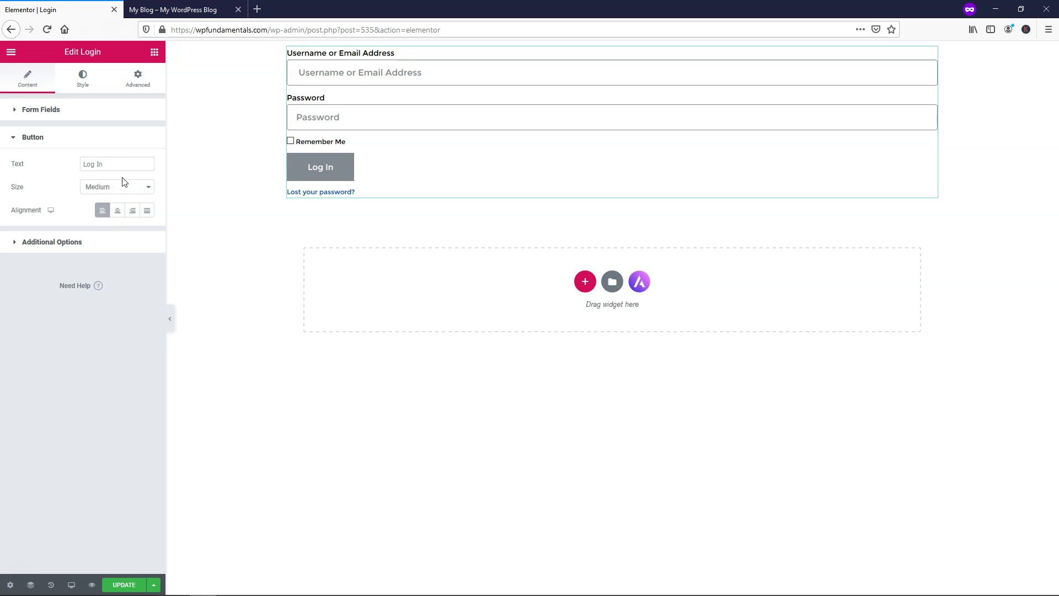
{"action": "left_click", "coordinate": [101, 246]}
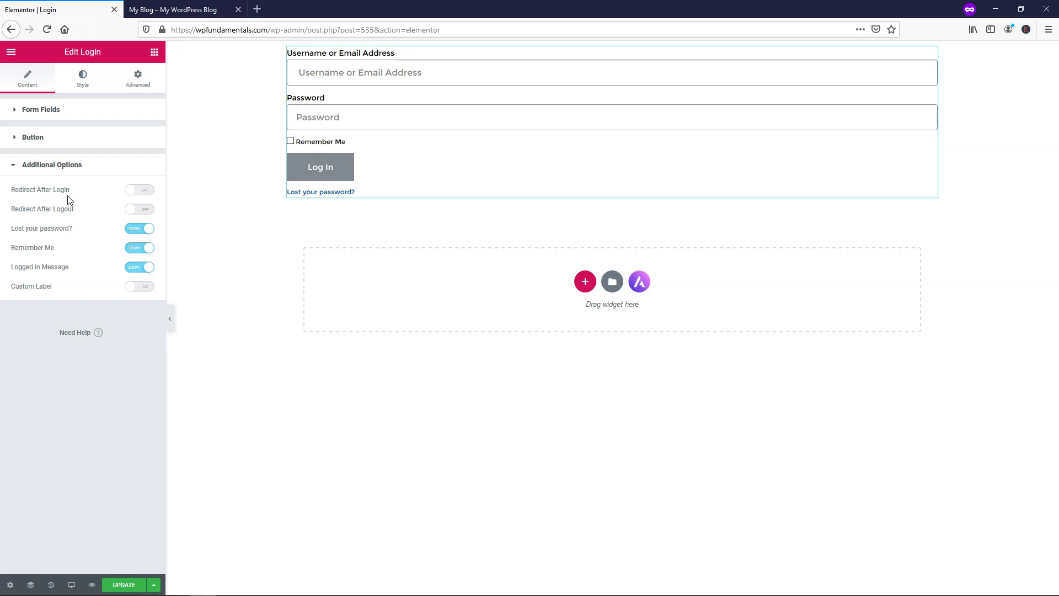
{"action": "left_click", "coordinate": [150, 190]}
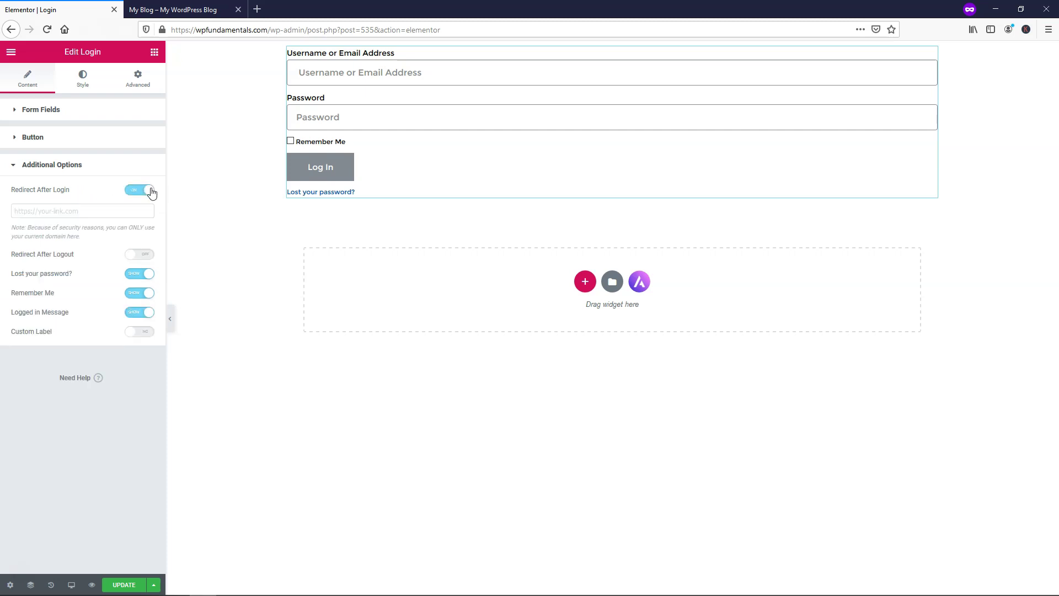
{"action": "left_click", "coordinate": [163, 9]}
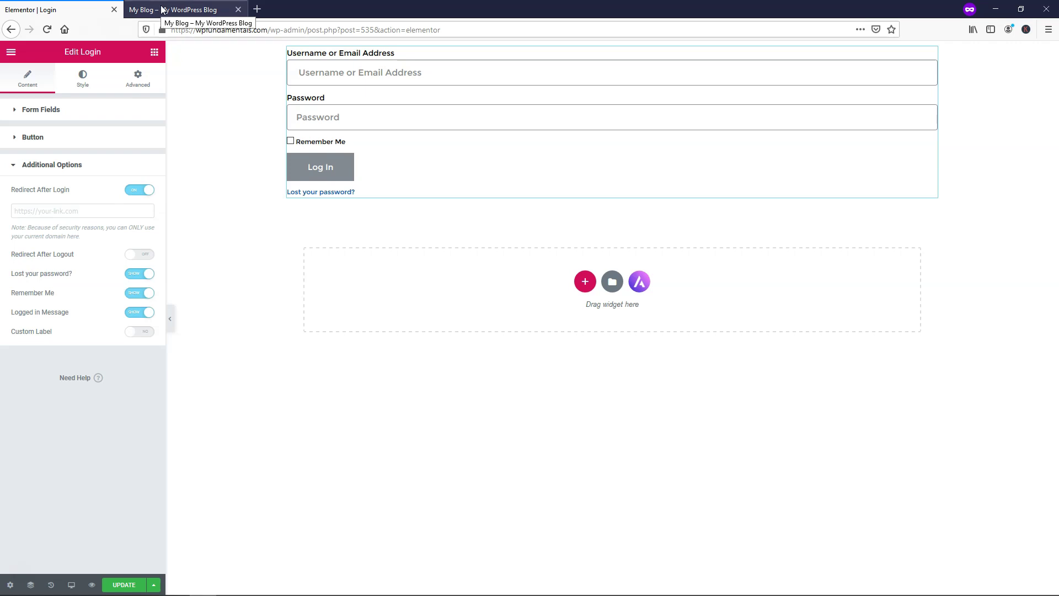
{"action": "left_click", "coordinate": [278, 29]}
{"action": "triple_click", "coordinate": [278, 29]}
{"action": "key", "text": "ctrl+c"}
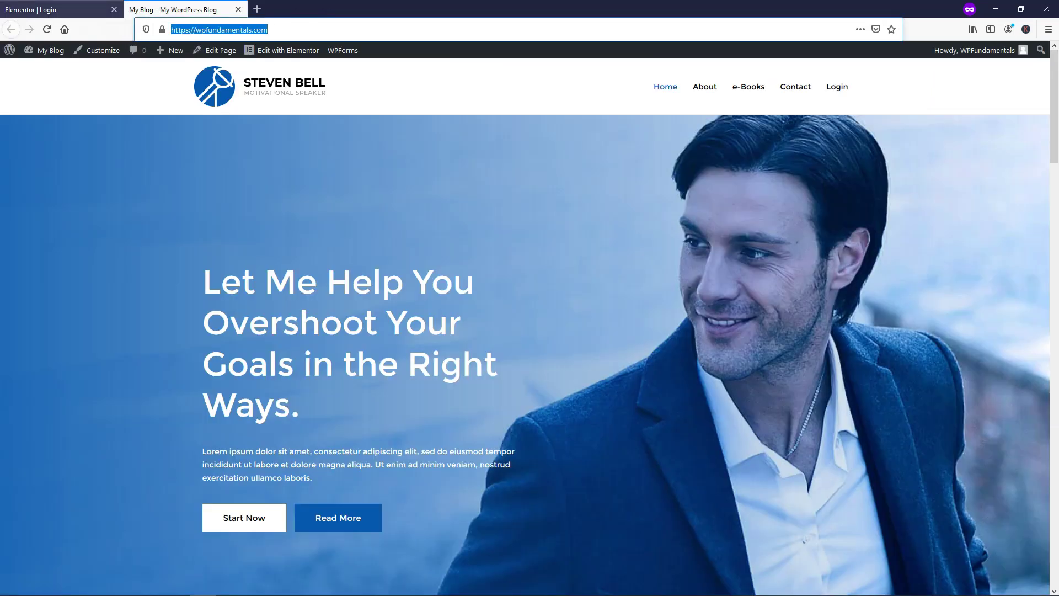
{"action": "left_click", "coordinate": [58, 9]}
{"action": "left_click", "coordinate": [61, 210]}
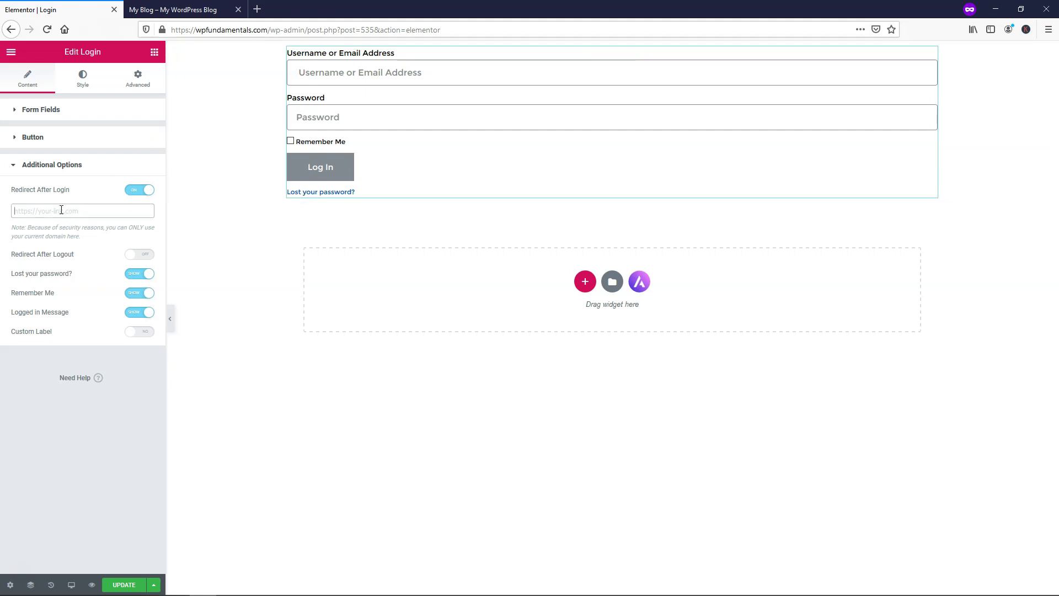
{"action": "key", "text": "ctrl+v"}
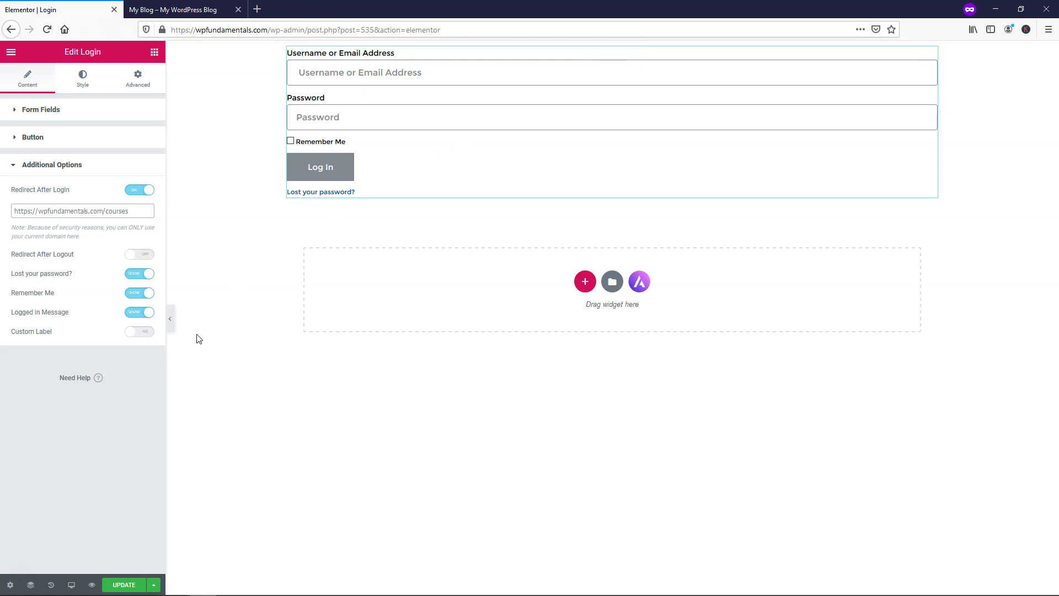
{"action": "left_click", "coordinate": [130, 580]}
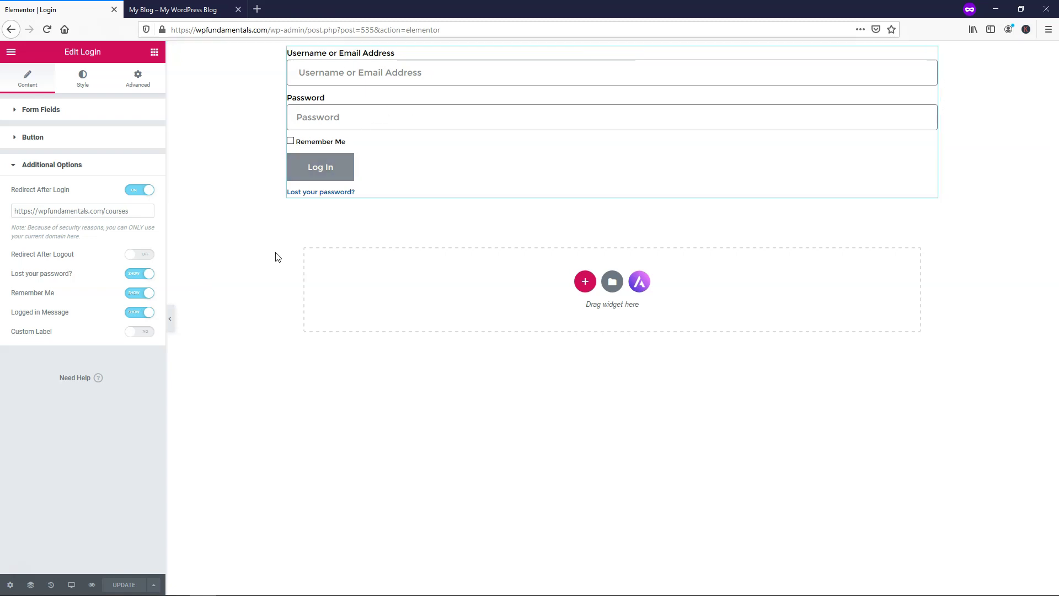
- Preview the Login page and strip the preview query to load the plain /login/ URL
{"action": "left_click", "coordinate": [92, 584]}
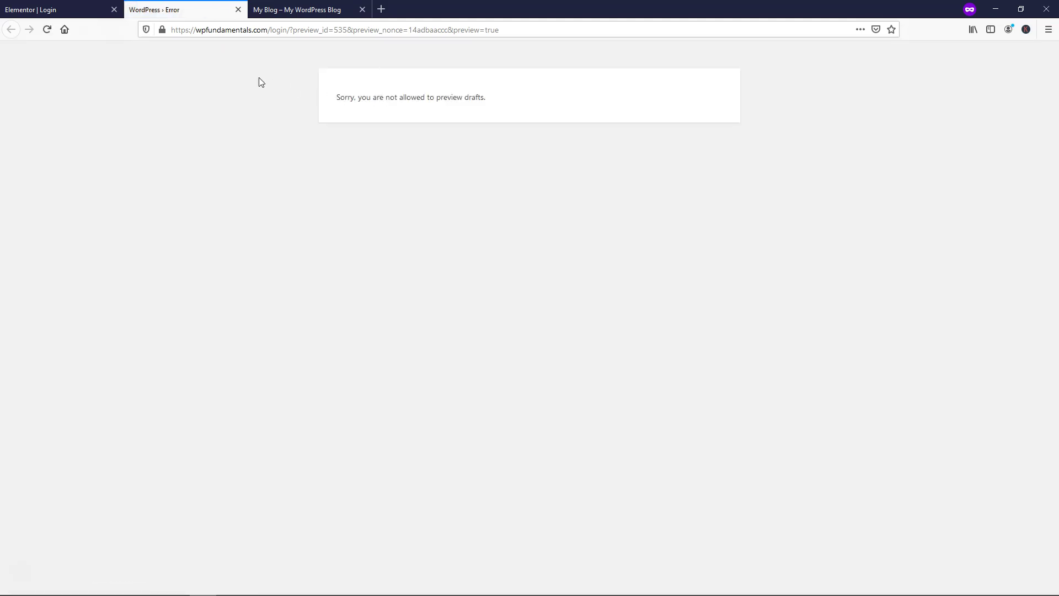
{"action": "left_click", "coordinate": [290, 30]}
{"action": "left_click_drag", "start_coordinate": [290, 30], "coordinate": [644, 23]}
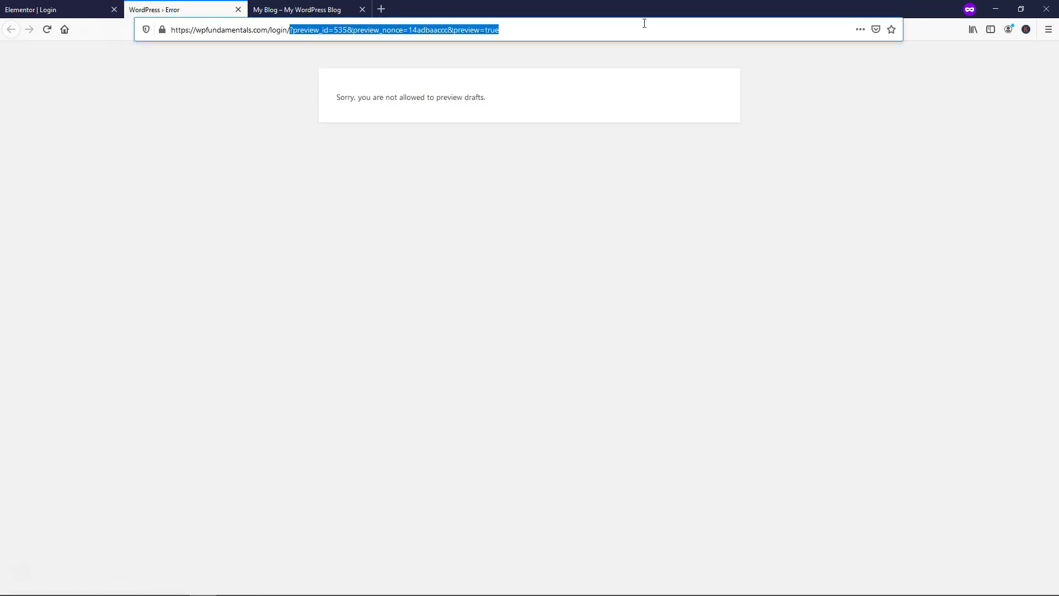
{"action": "key", "text": "BackSpace"}
{"action": "key", "text": "Return"}
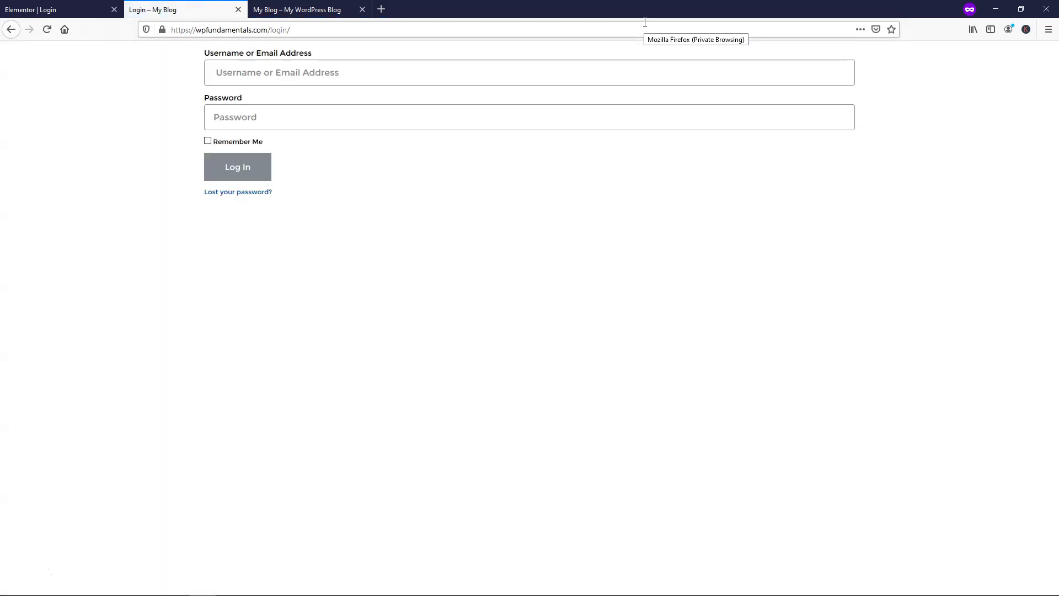
- Go to the site's home page and open the Login page from its menu
{"action": "left_click_drag", "start_coordinate": [290, 31], "coordinate": [270, 31]}
{"action": "key", "text": "BackSpace"}
{"action": "key", "text": "Return"}
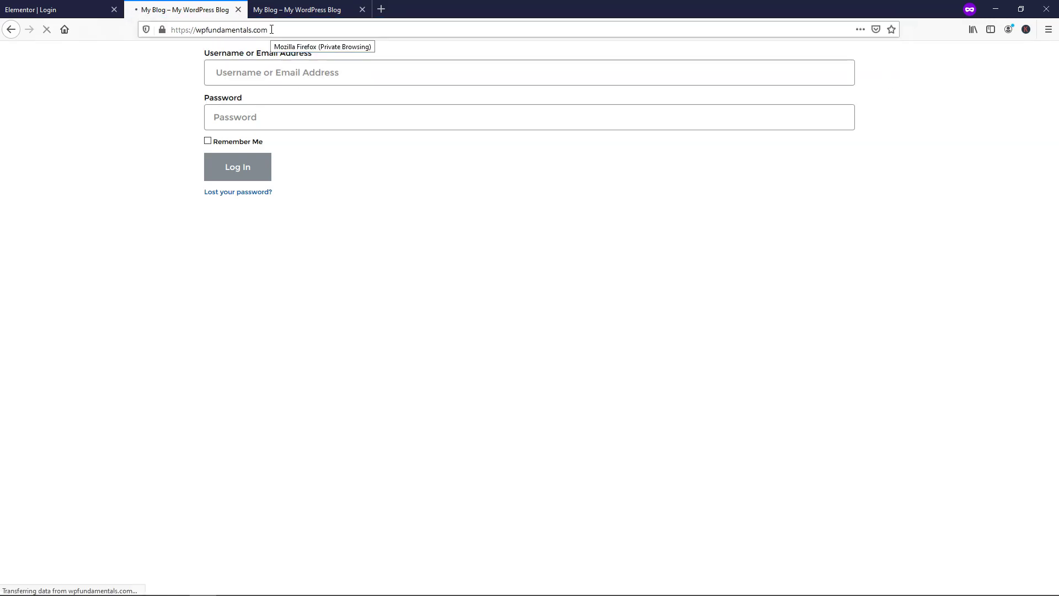
{"action": "left_click", "coordinate": [837, 71]}
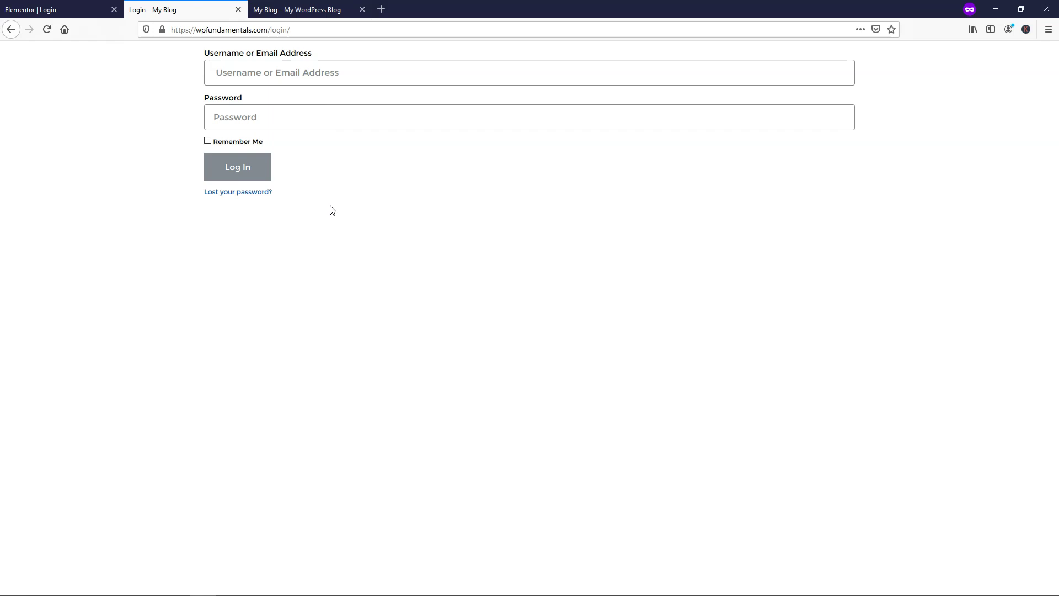
- Test the Lost your password? link, then sign in with the account's username and password
{"action": "left_click", "coordinate": [244, 198]}
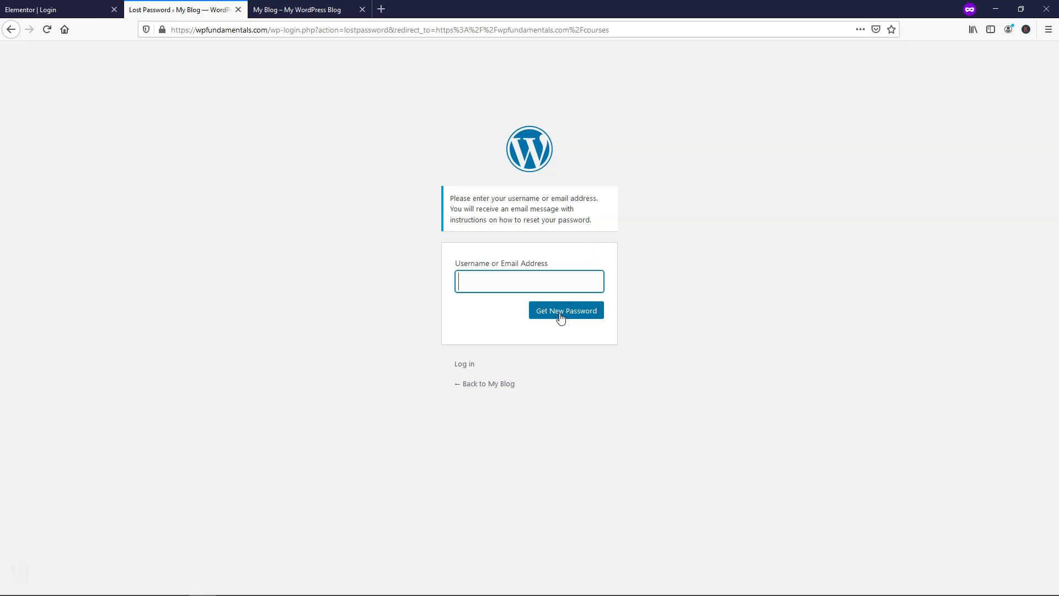
{"action": "left_click", "coordinate": [9, 34]}
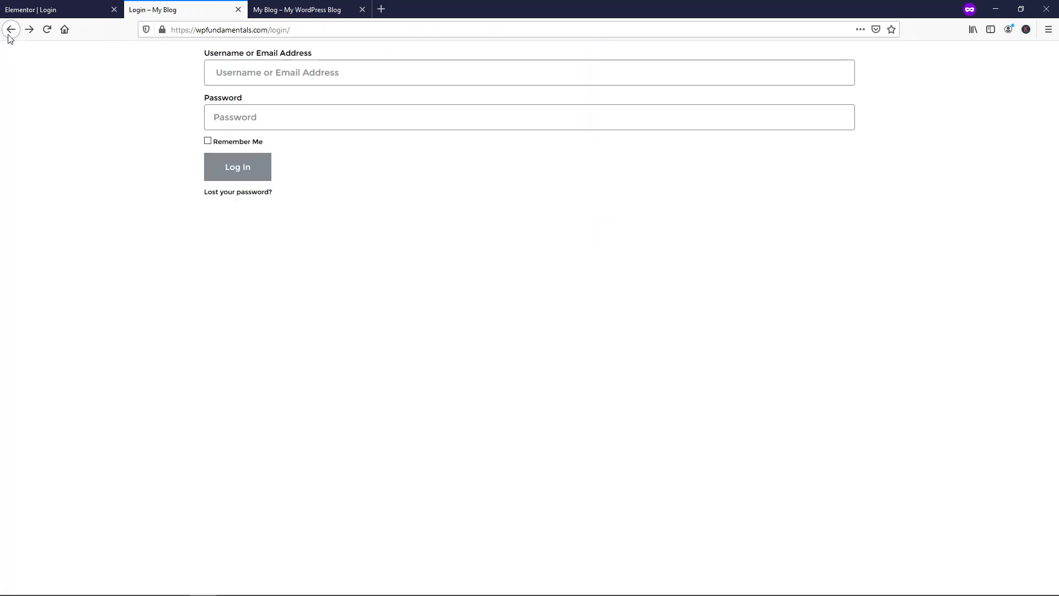
{"action": "left_click", "coordinate": [268, 75]}
{"action": "type", "text": "WPFu"}
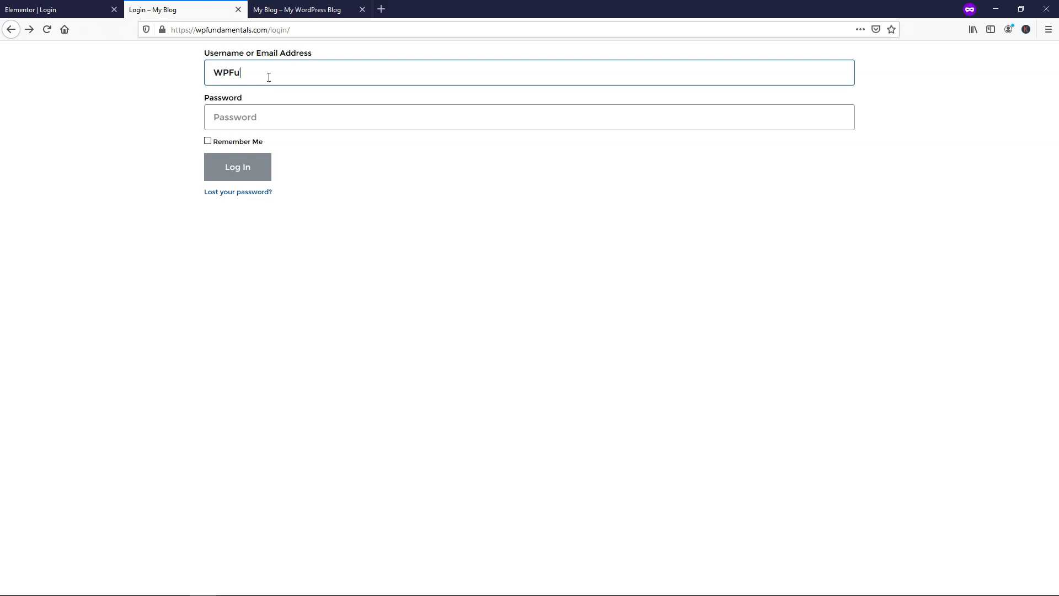
{"action": "type", "text": "ndamentals"}
{"action": "left_click", "coordinate": [267, 117]}
{"action": "type", "text": "p"}
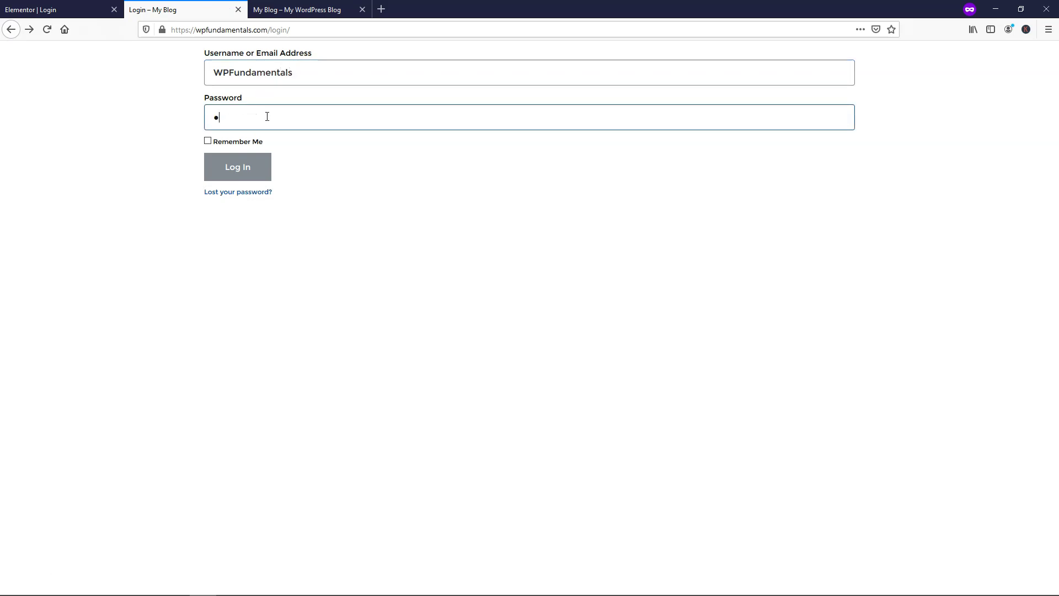
{"action": "type", "text": "assword"}
{"action": "key", "text": "Return"}
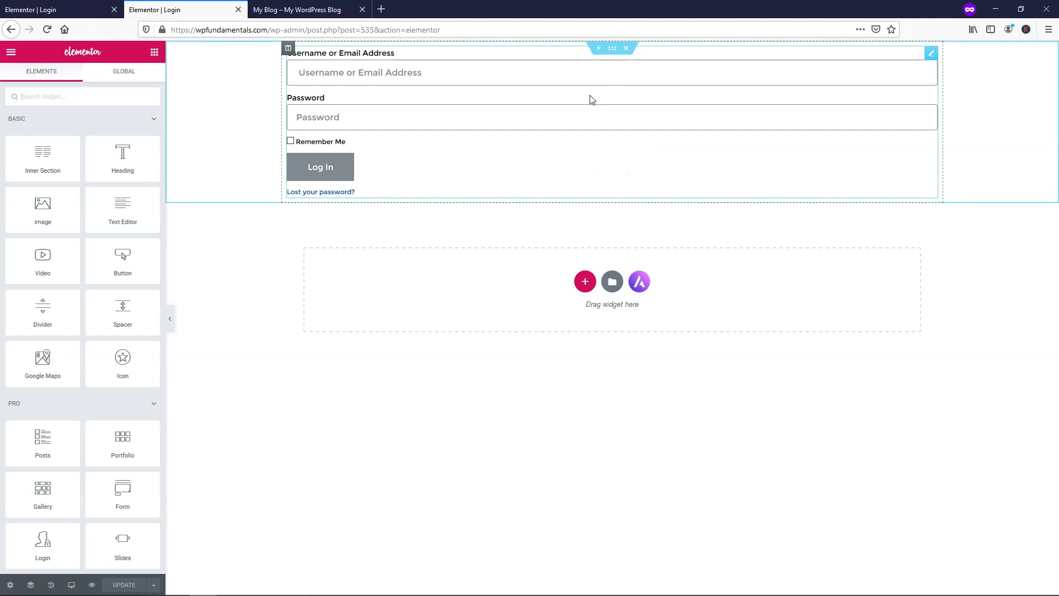
- Give the login form's section a classic dark grey #54595F background
{"action": "right_click", "coordinate": [612, 53]}
{"action": "left_click", "coordinate": [629, 61]}
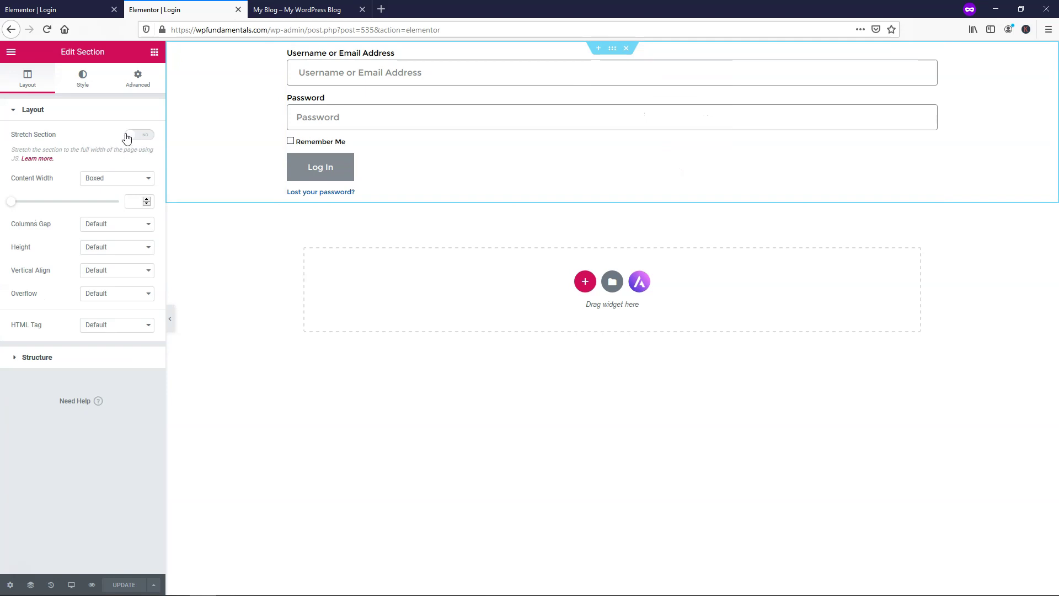
{"action": "left_click", "coordinate": [81, 87]}
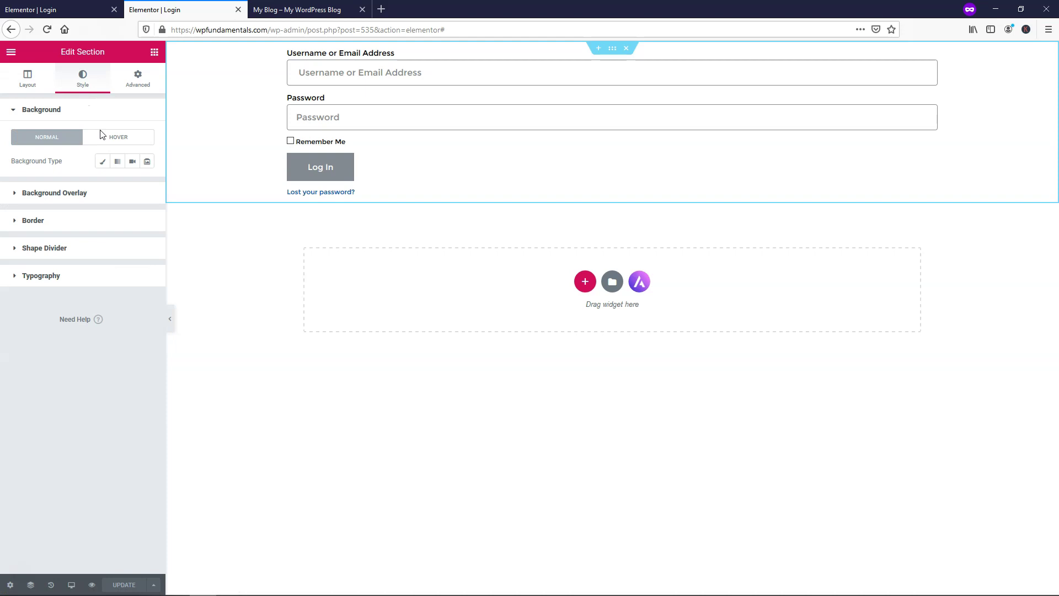
{"action": "left_click", "coordinate": [102, 164]}
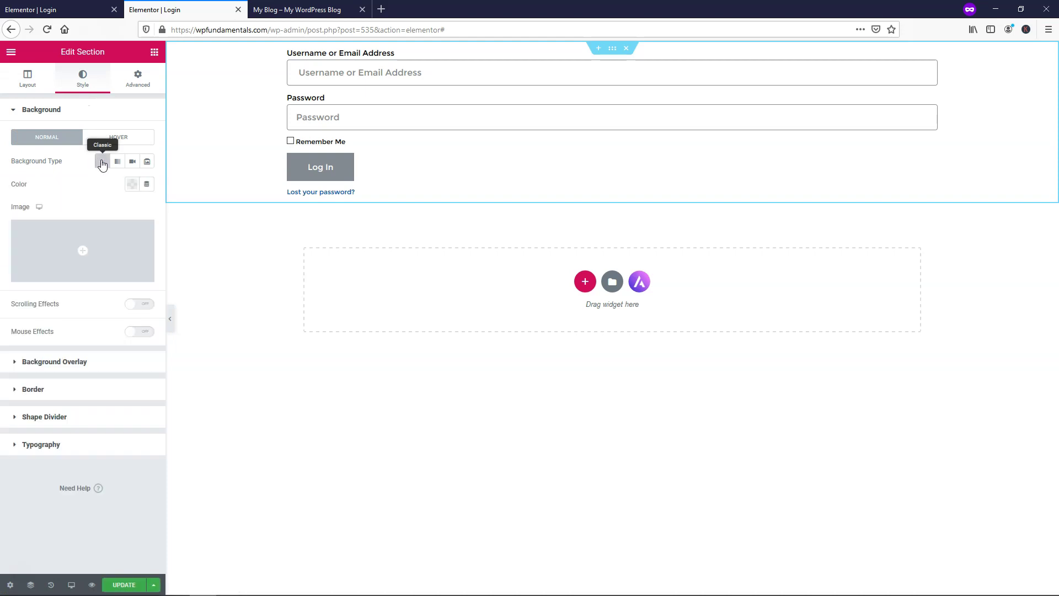
{"action": "left_click", "coordinate": [132, 184]}
{"action": "left_click", "coordinate": [94, 211]}
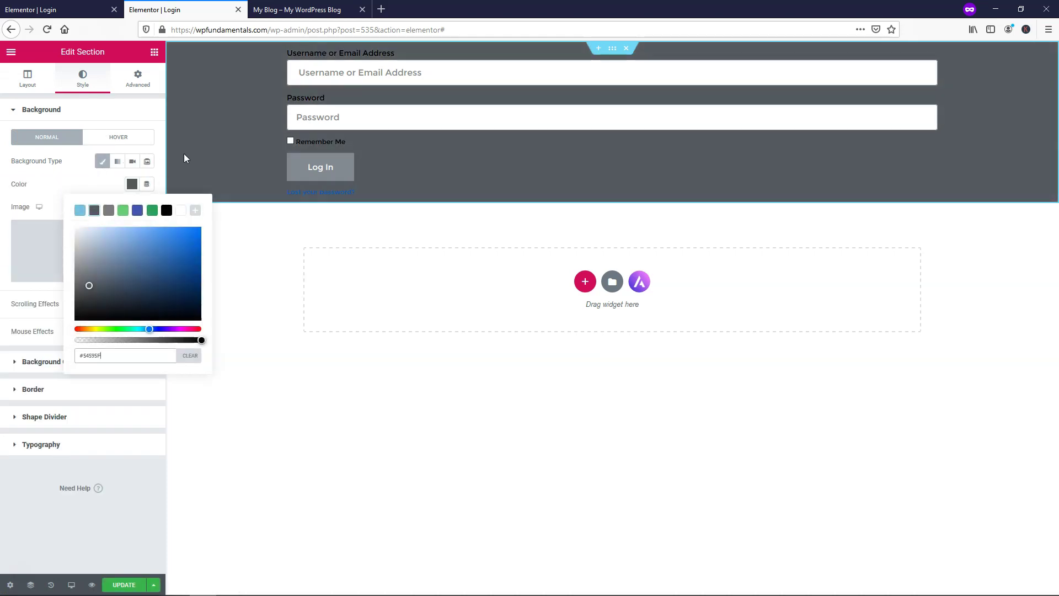
- Open the Login widget's Style settings and nudge the form row gap slightly
{"action": "right_click", "coordinate": [564, 95]}
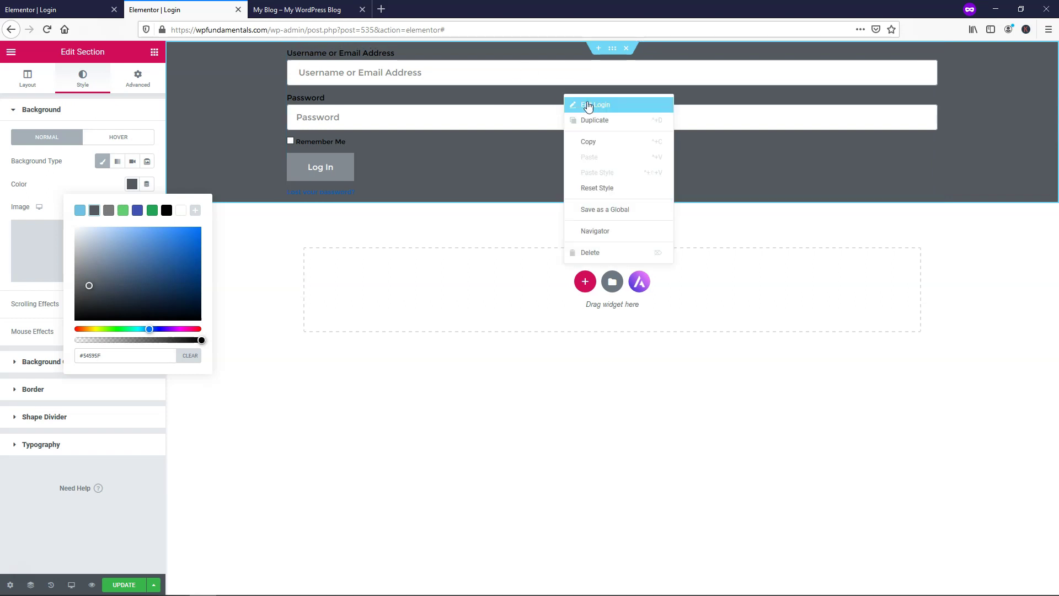
{"action": "left_click", "coordinate": [589, 105]}
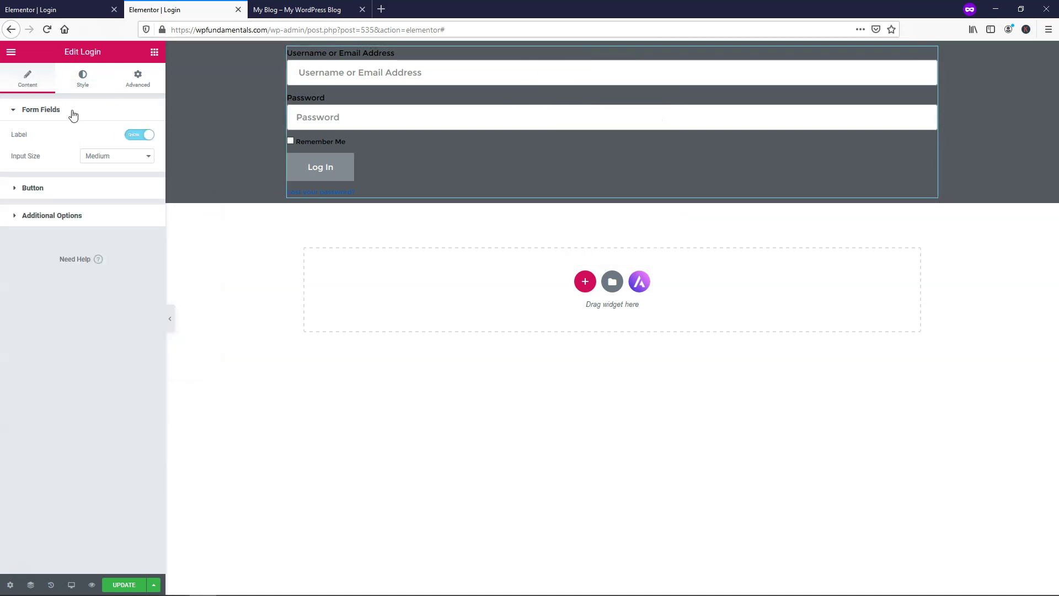
{"action": "left_click", "coordinate": [80, 88]}
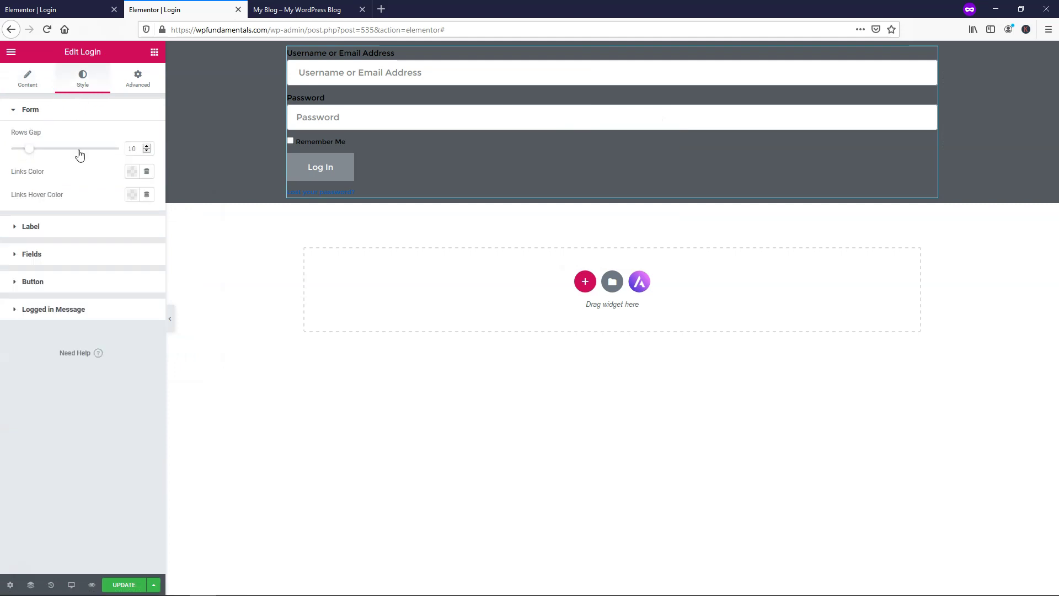
{"action": "mouse_move", "coordinate": [34, 152]}
{"action": "left_mouse_down"}
{"action": "mouse_move", "coordinate": [68, 154]}
{"action": "mouse_move", "coordinate": [34, 153]}
{"action": "left_mouse_up"}
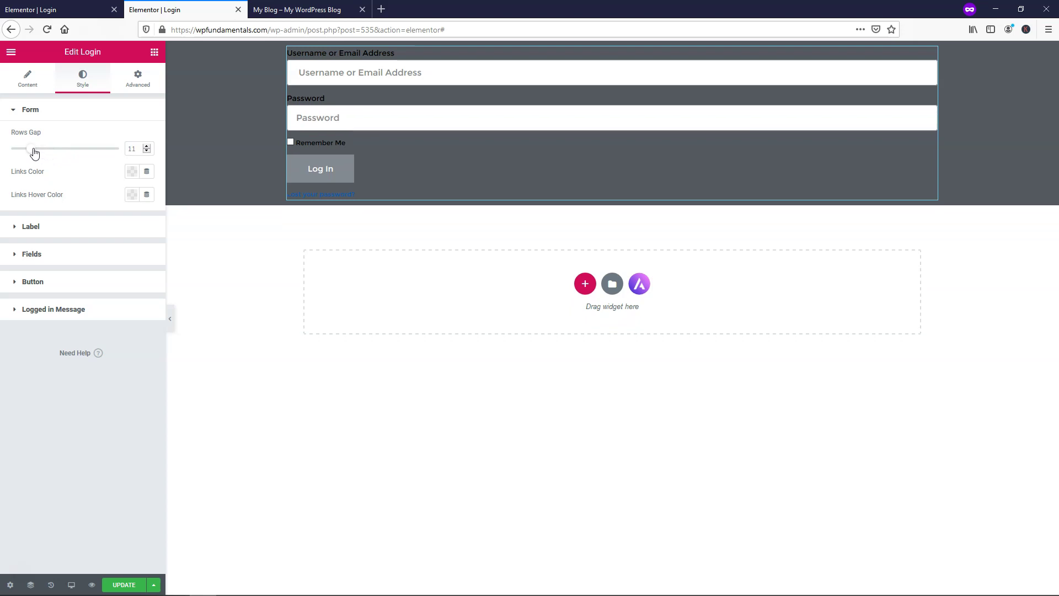
- Set the form's Links Color to yellow #F1FF00
{"action": "left_click", "coordinate": [133, 174]}
{"action": "left_click", "coordinate": [181, 197]}
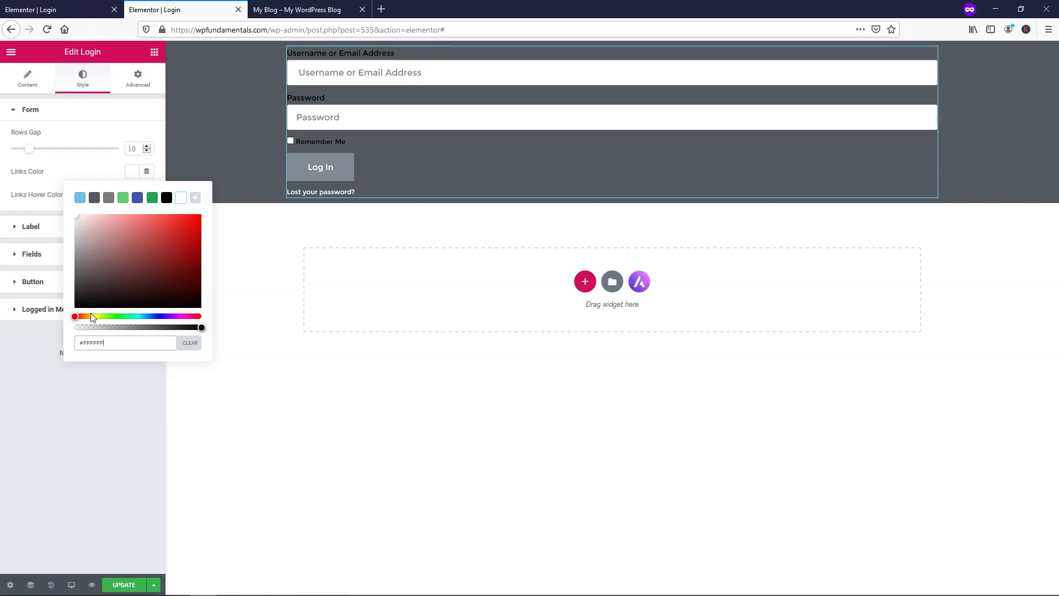
{"action": "left_click_drag", "start_coordinate": [92, 317], "coordinate": [103, 316]}
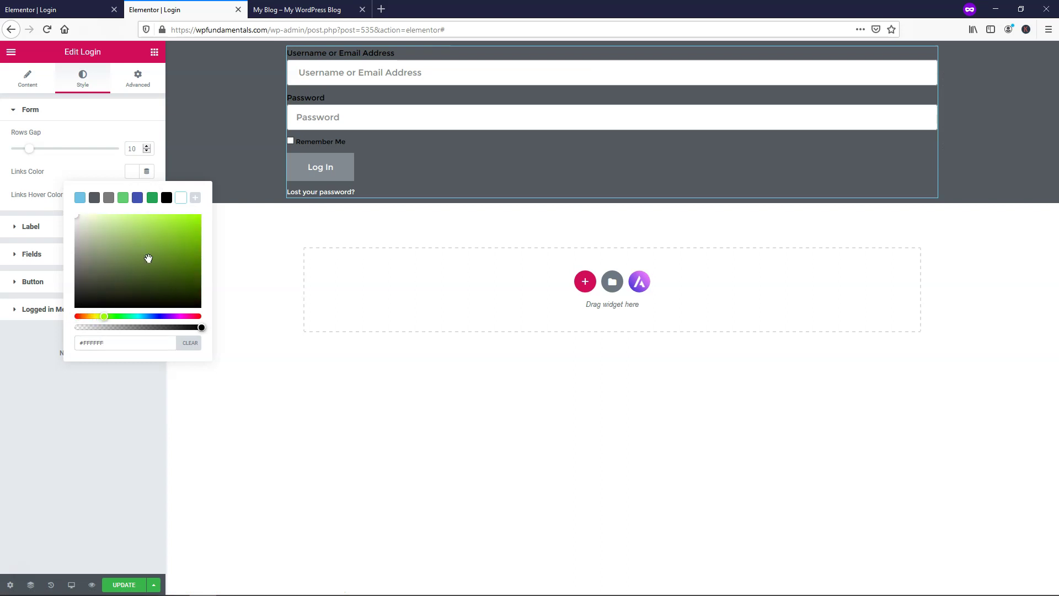
{"action": "left_click_drag", "start_coordinate": [148, 258], "coordinate": [204, 216]}
{"action": "left_click_drag", "start_coordinate": [103, 316], "coordinate": [97, 316]}
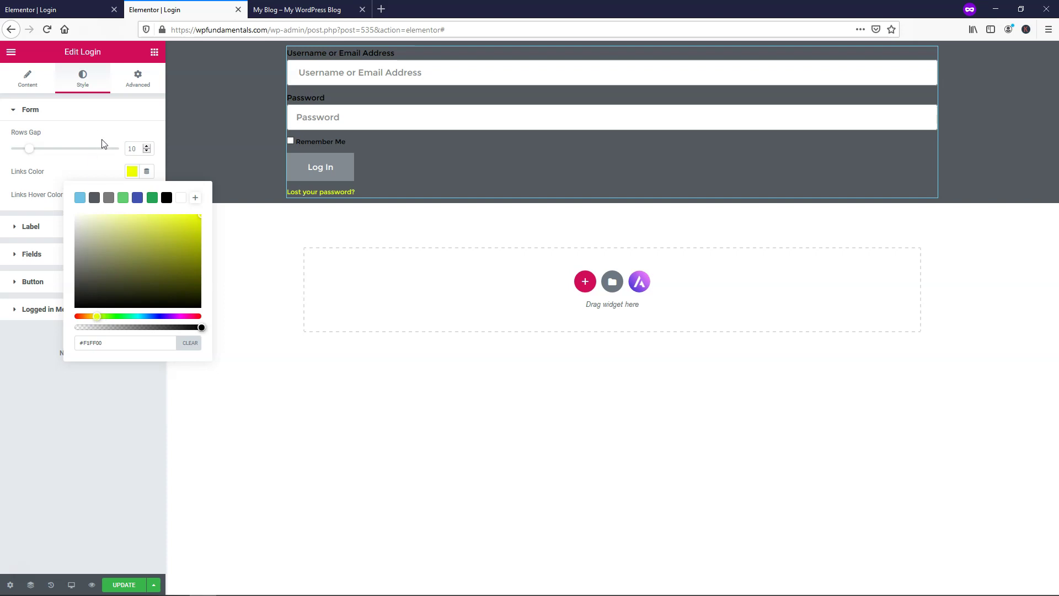
- Set the form's Label text color to white #FFFFFF
{"action": "left_click", "coordinate": [97, 113]}
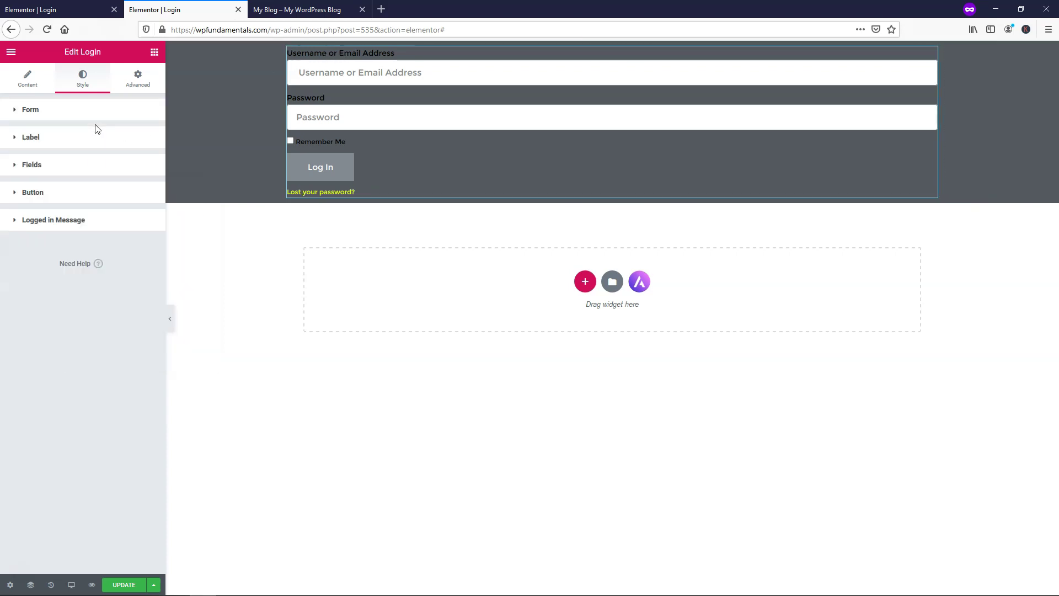
{"action": "left_click", "coordinate": [48, 138]}
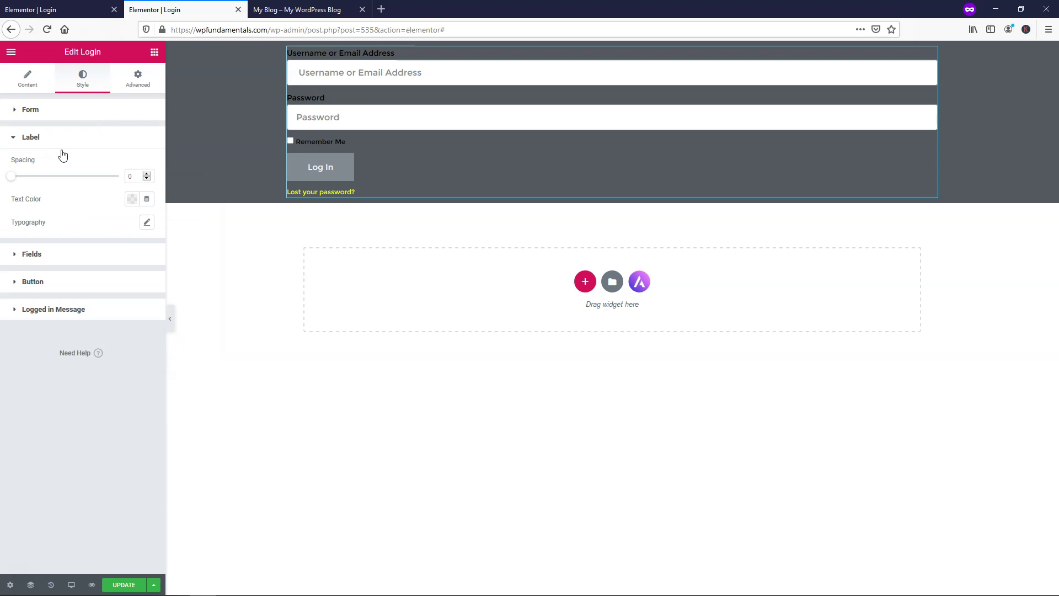
{"action": "left_click", "coordinate": [133, 199]}
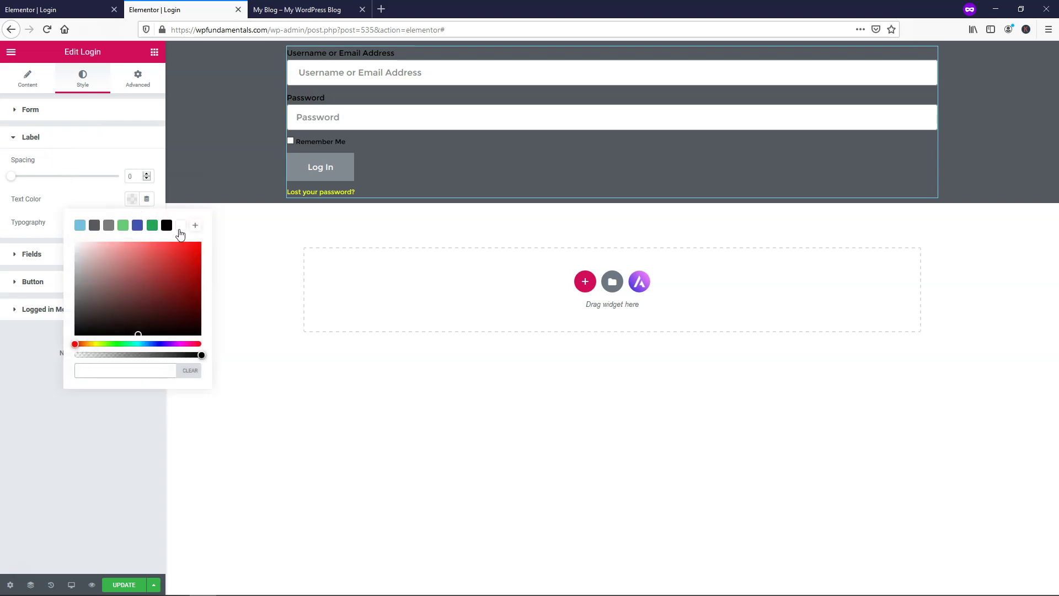
{"action": "left_click", "coordinate": [180, 226]}
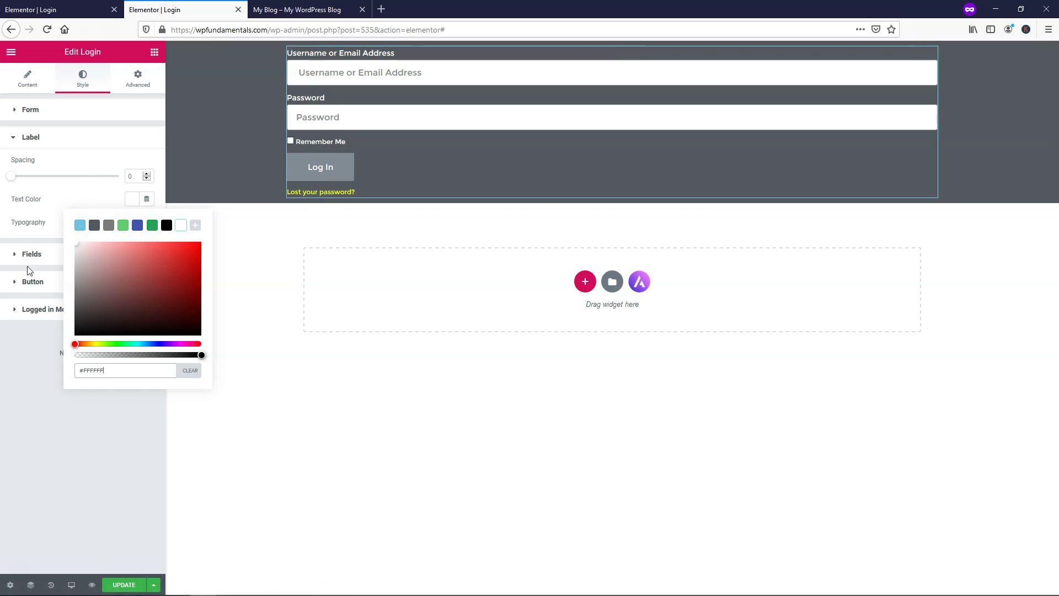
- Give the Log In button a bright blue #06A8ED background color
{"action": "left_click", "coordinate": [33, 280]}
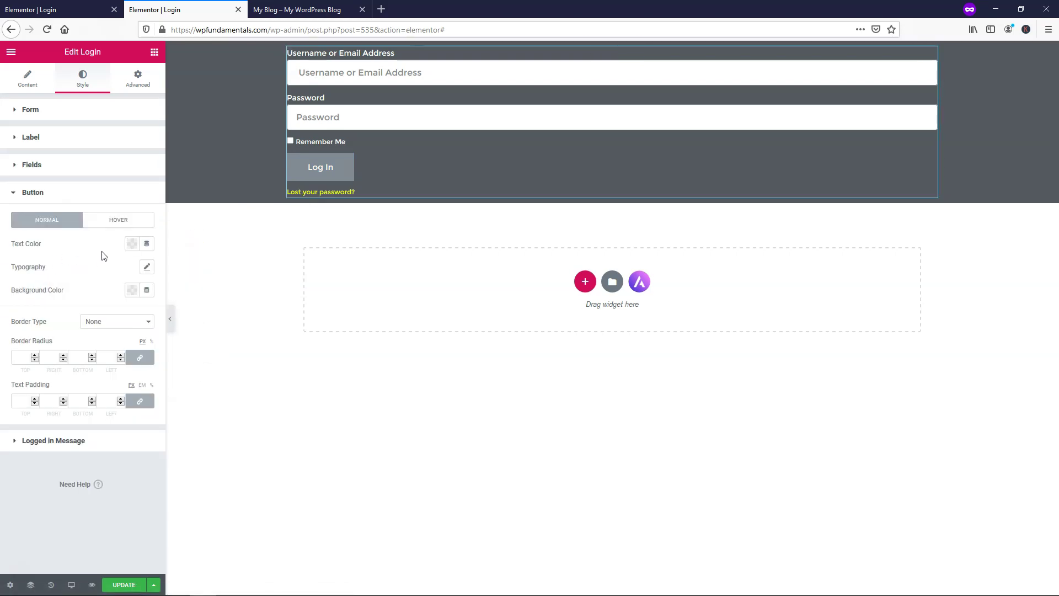
{"action": "left_click", "coordinate": [132, 290]}
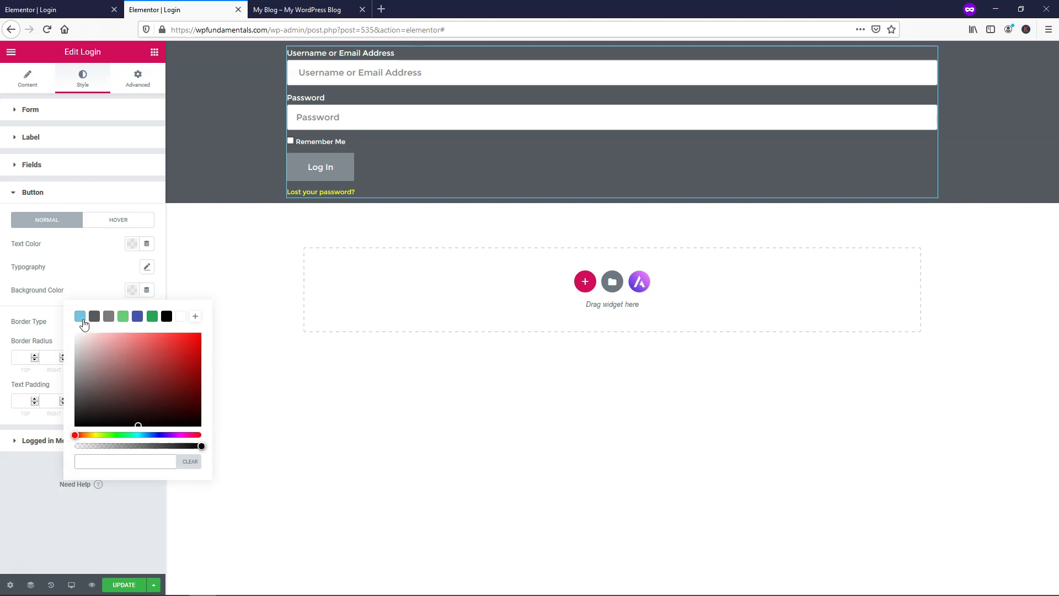
{"action": "left_click", "coordinate": [80, 317]}
{"action": "left_click_drag", "start_coordinate": [141, 344], "coordinate": [198, 339]}
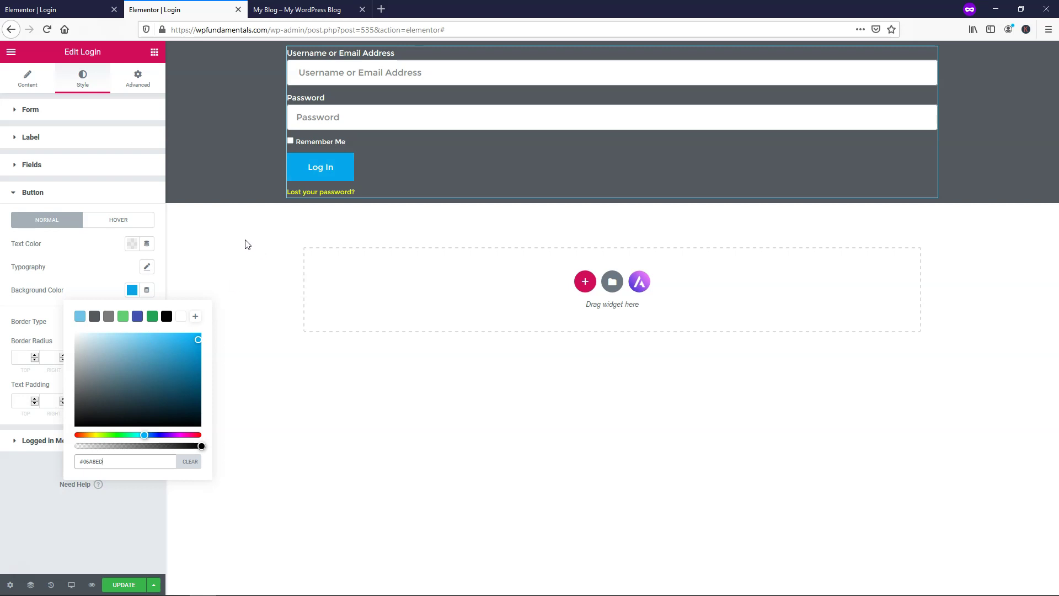
- Give the login widget 100 px padding on all sides and save the page
{"action": "left_click", "coordinate": [143, 82]}
{"action": "left_click", "coordinate": [22, 209]}
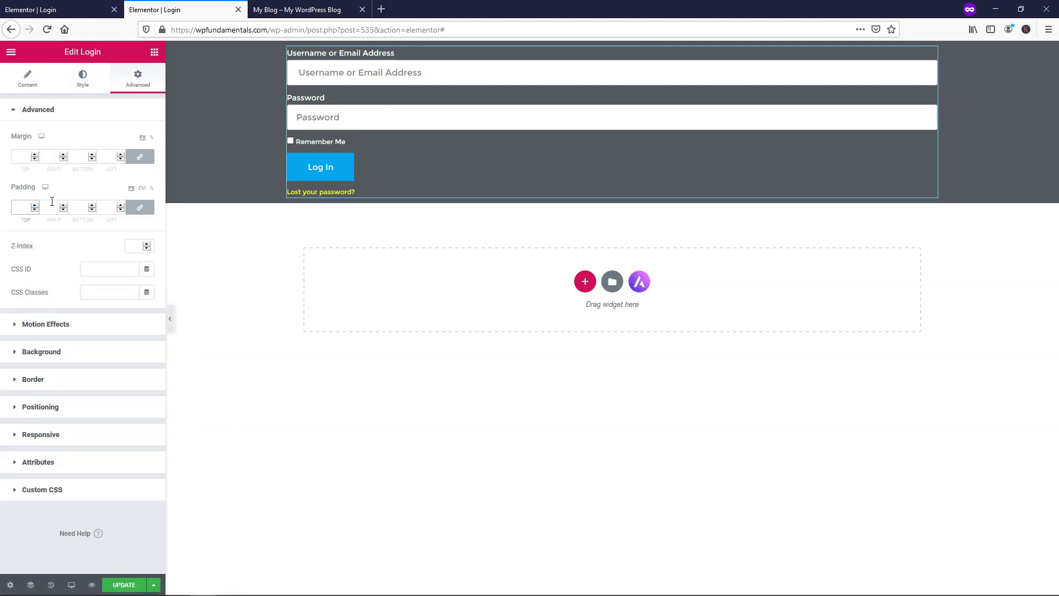
{"action": "type", "text": "100"}
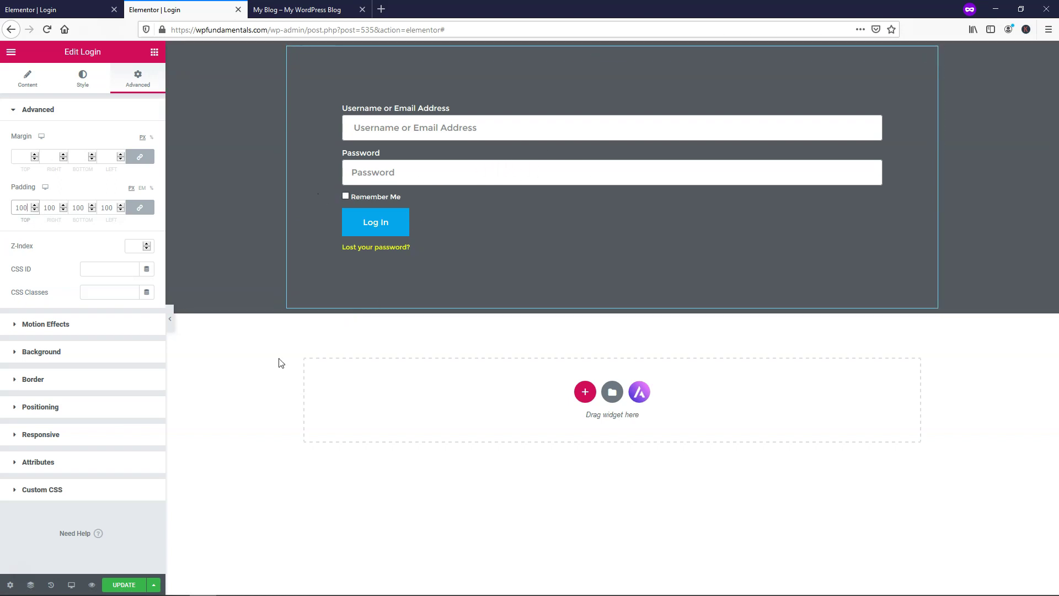
{"action": "left_click", "coordinate": [130, 584]}
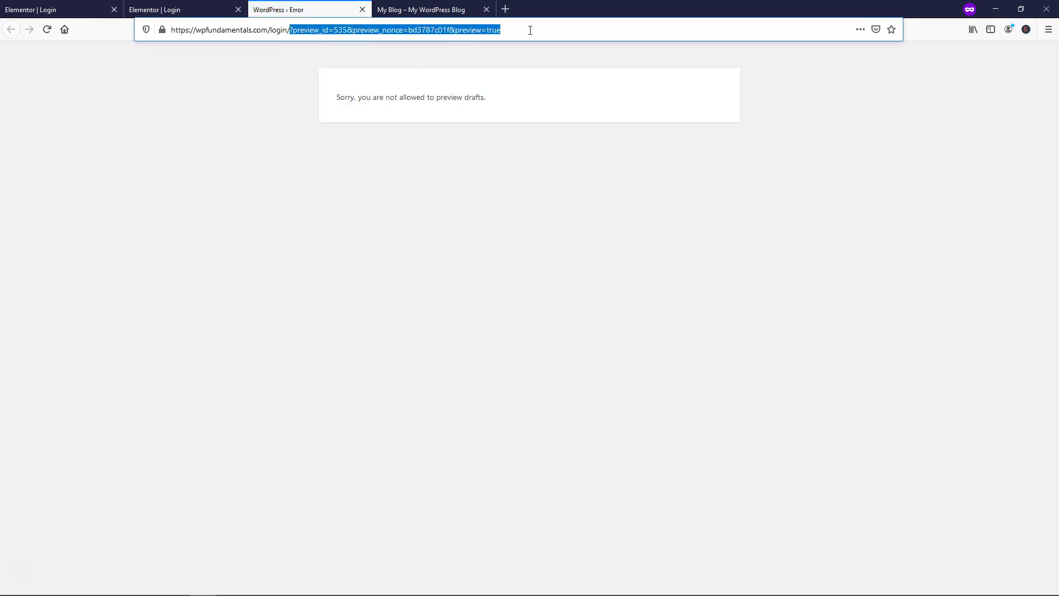
- Strip the preview query from the address to load the live /login/ page
{"action": "key", "text": "BackSpace"}
{"action": "key", "text": "Return"}
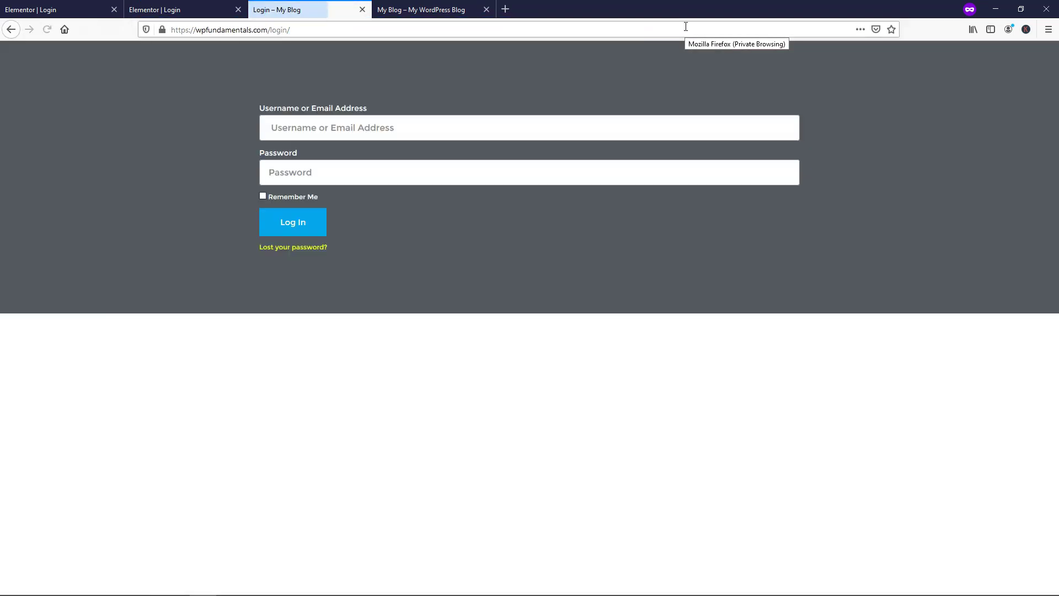